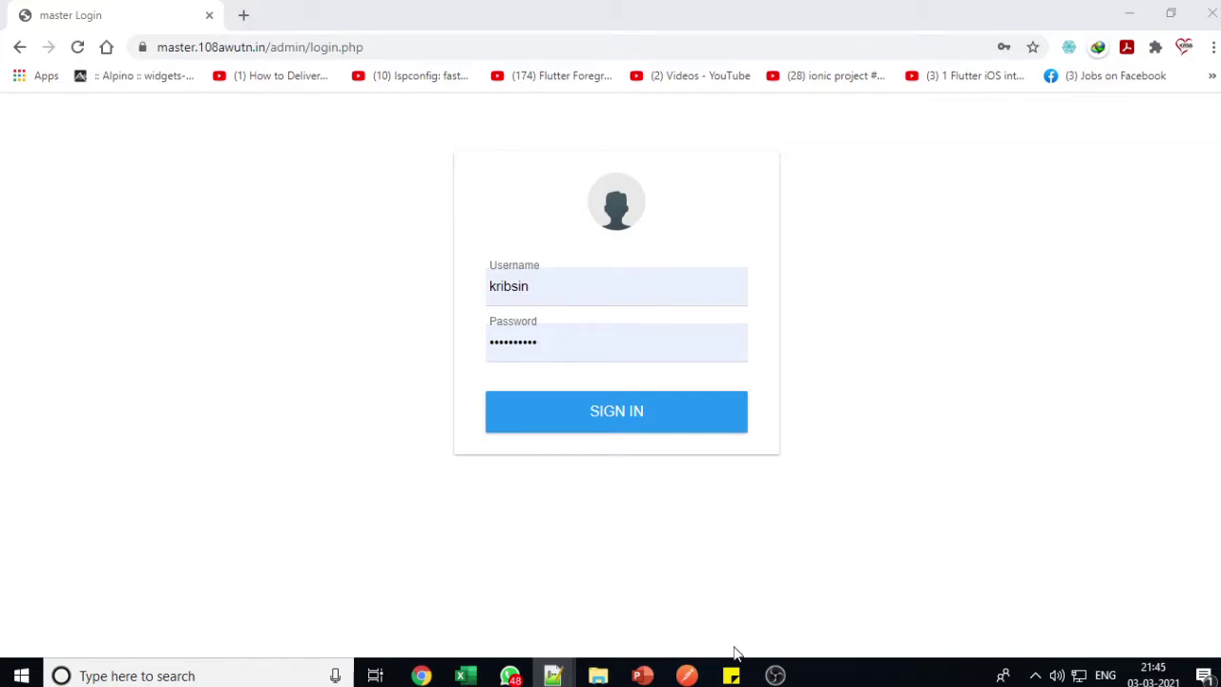
Start a new sticky note and close the old note holding saved credentials
left_click(732, 676)
key("ctrl+n")
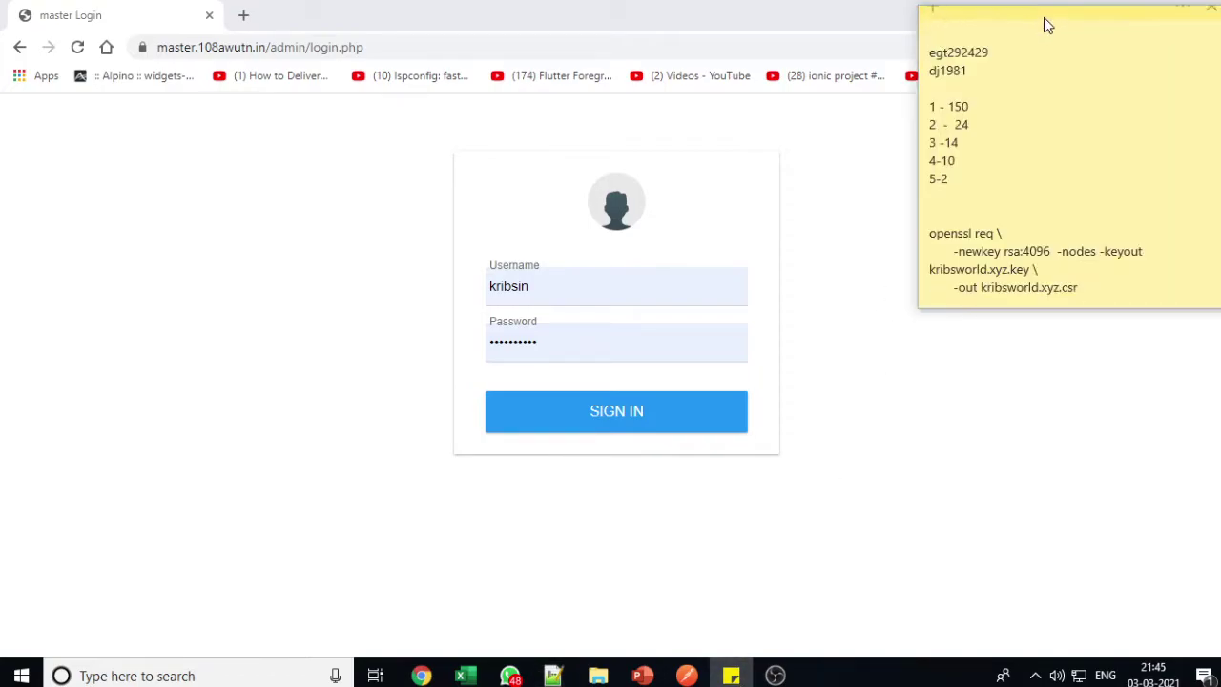
left_click(1054, 64)
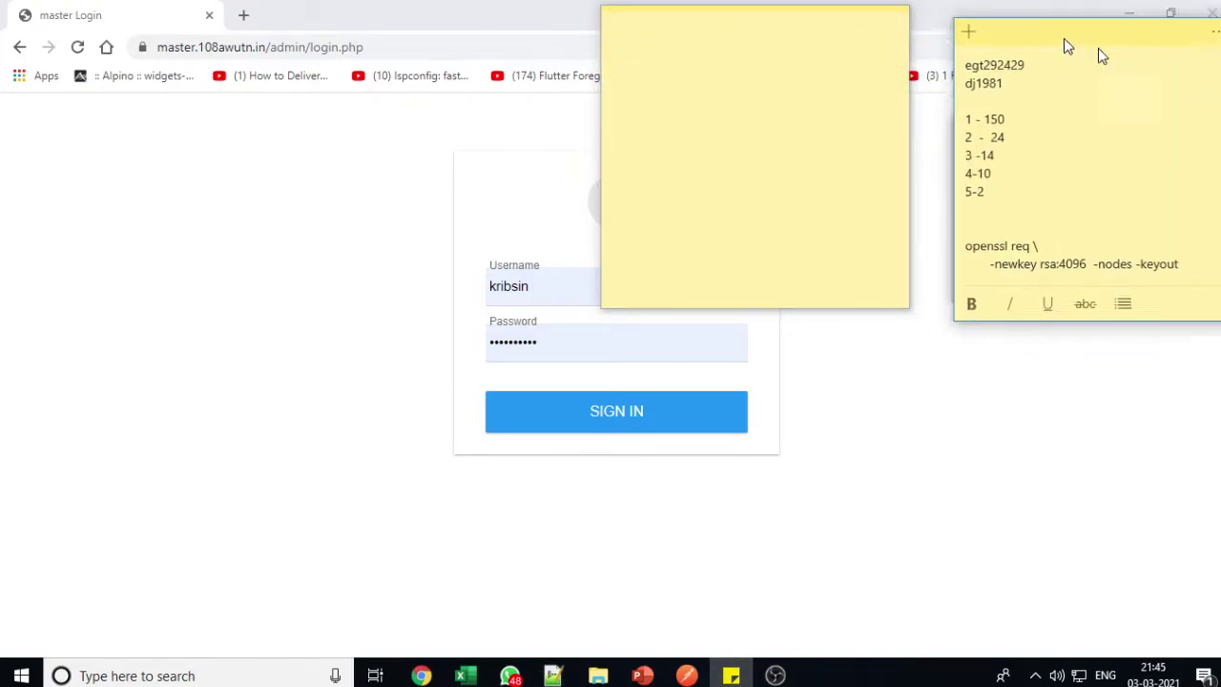
left_click_drag(1050, 37, 1046, 120)
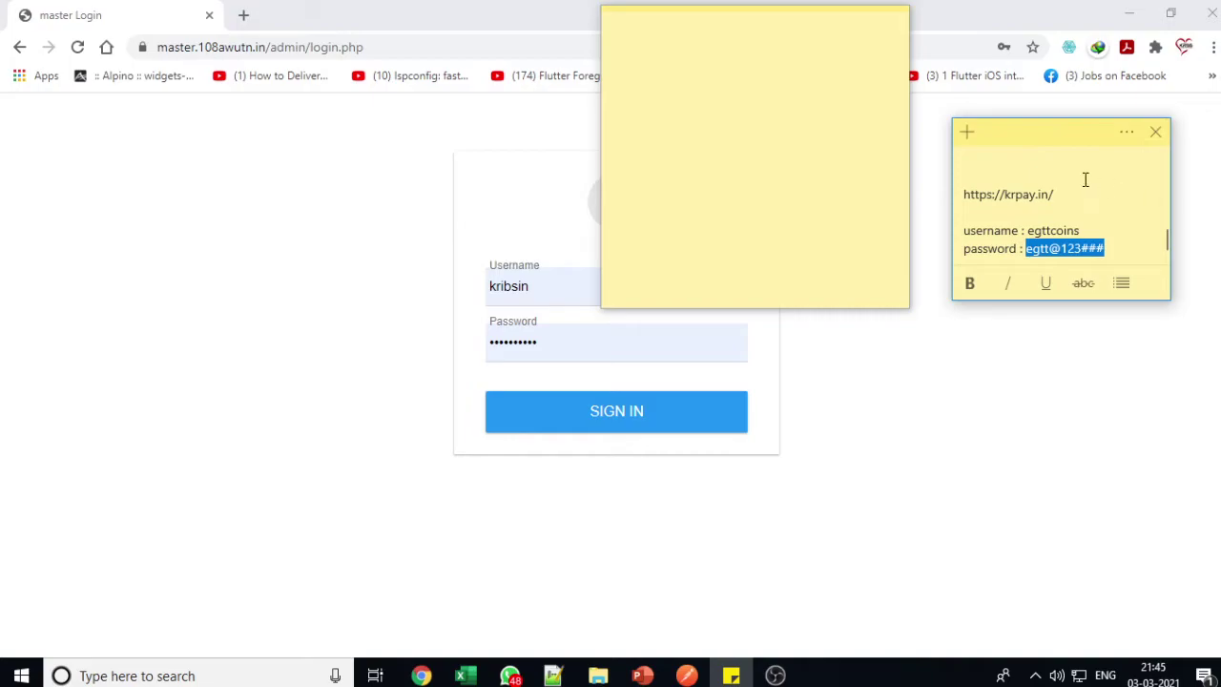
key("ctrl+w")
Write 'First go to the following link' followed by the pasted admin URL on its own line
type("First go to")
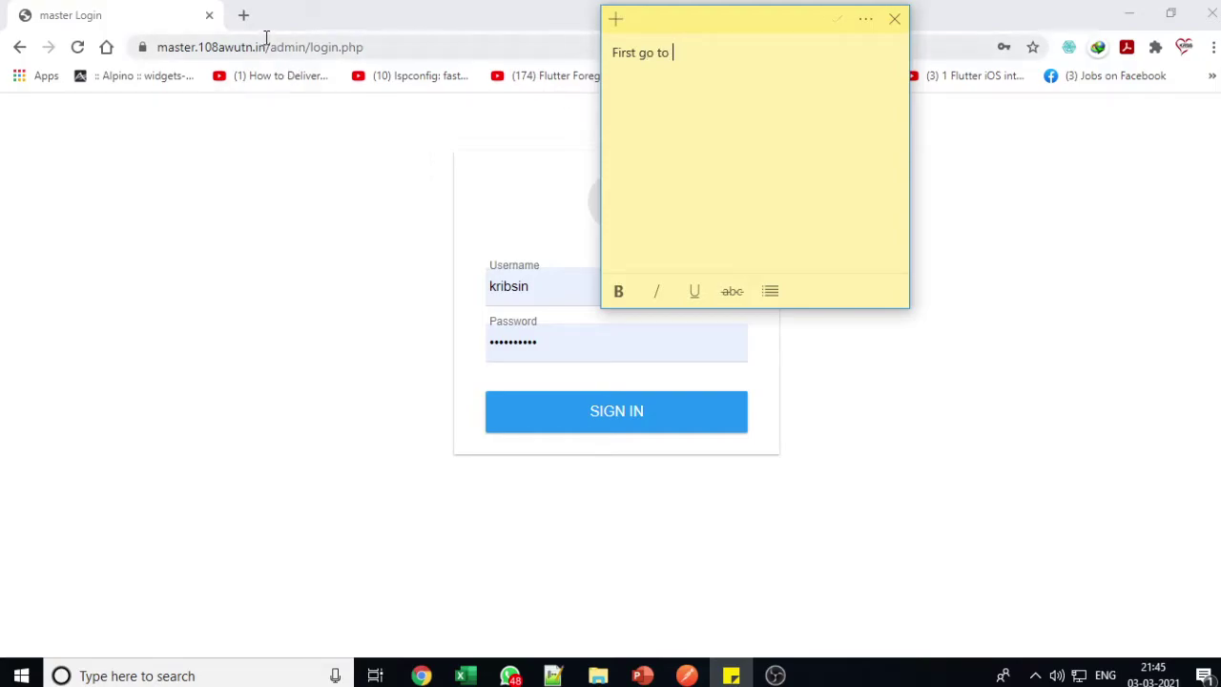
left_click(318, 47)
key("ctrl+c")
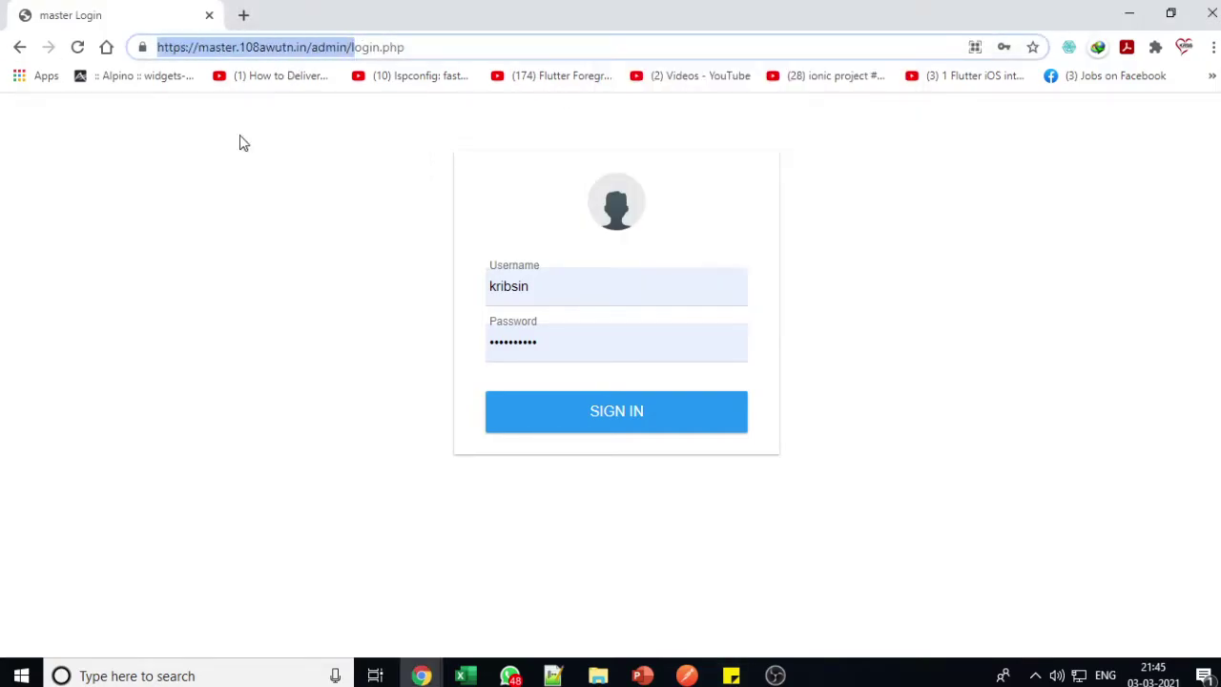
left_click(732, 676)
key("ctrl+v")
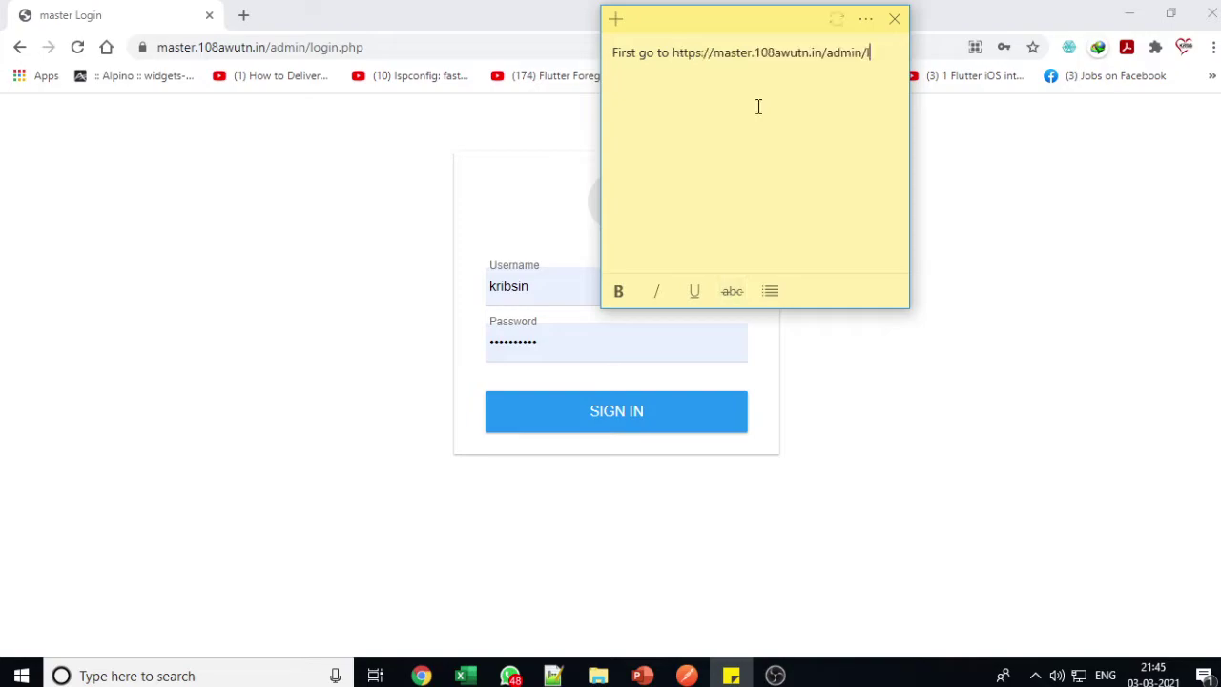
left_click(674, 53)
key("Return")
key("Return")
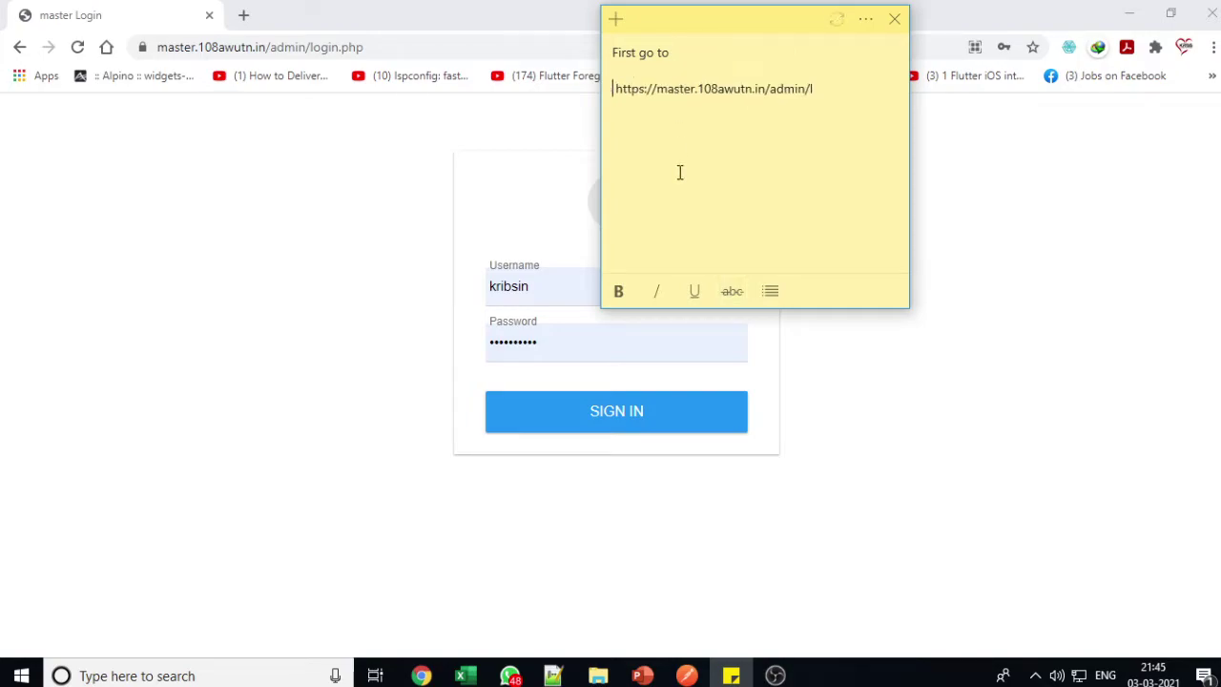
left_click(697, 54)
type("the following link")
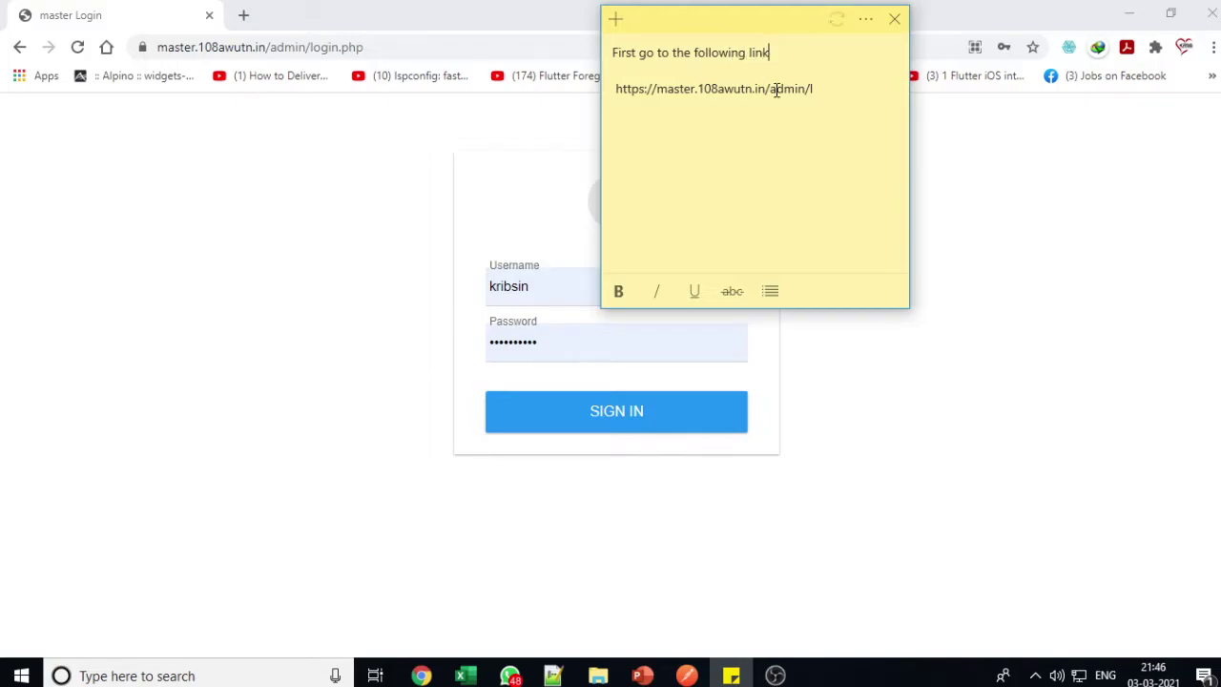
Remove a stray letter from the URL and add the line 'Login the website'
left_click(824, 90)
key("BackSpace")
key("Return")
key("Return")
type("Login the website")
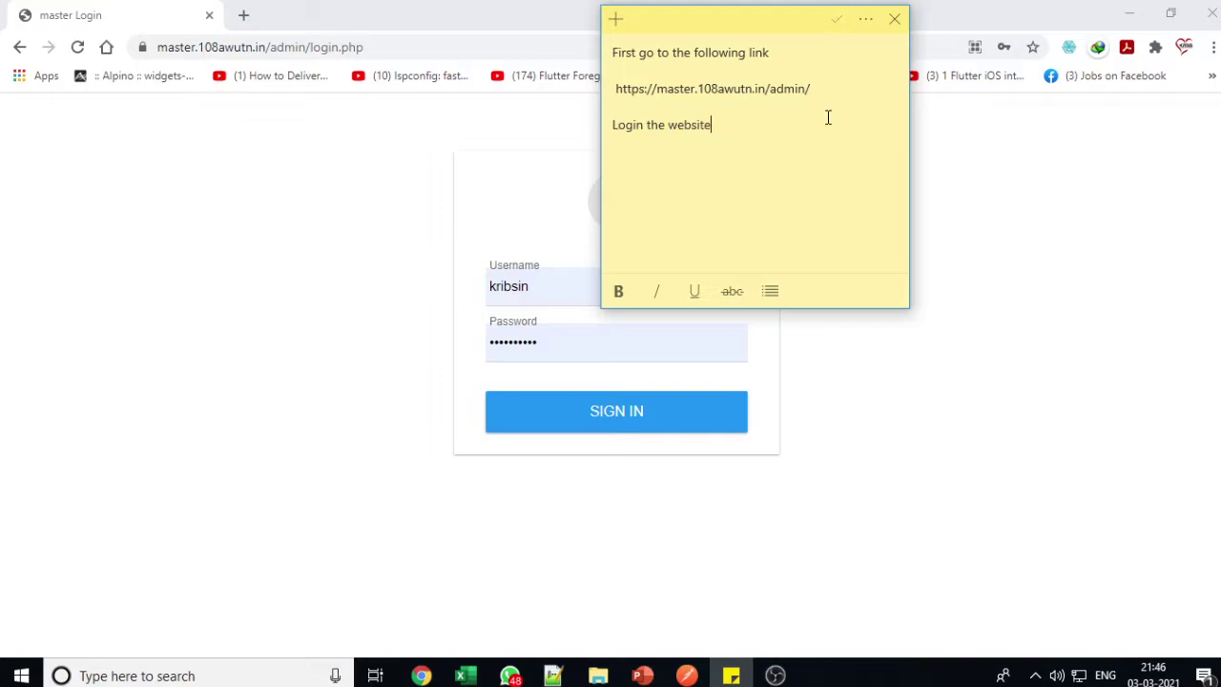
left_click(813, 422)
Sign in to the admin panel and add the note line 'Click membersin menu'
left_click(616, 412)
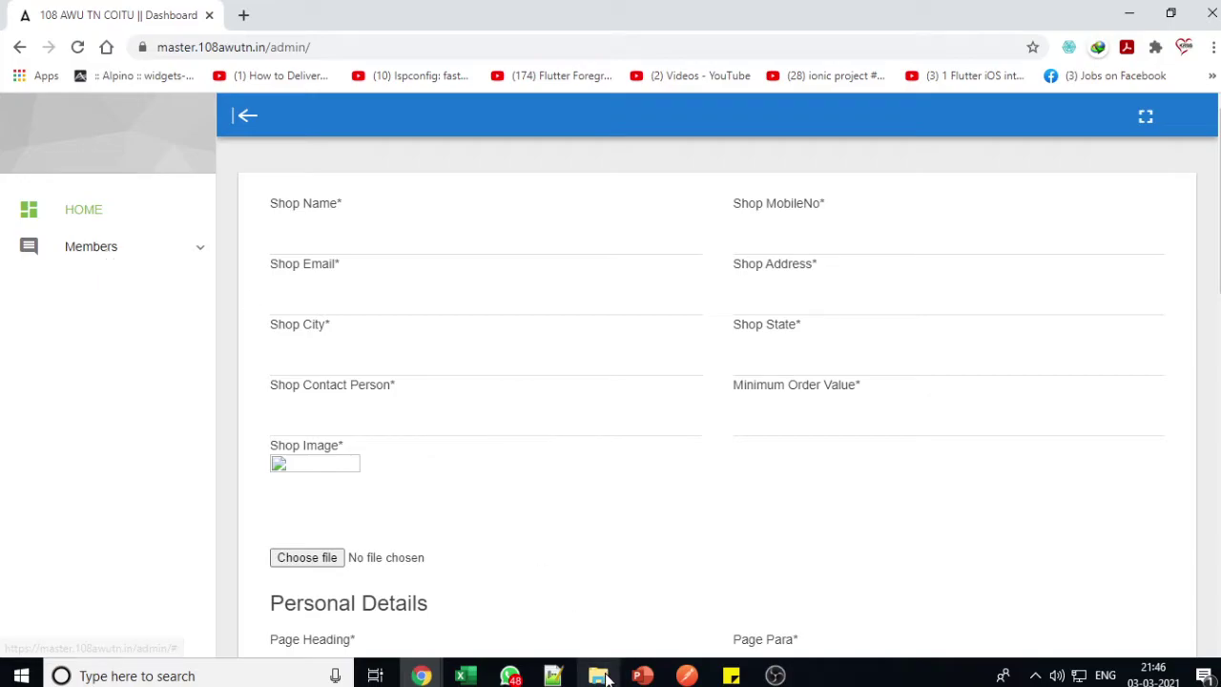
mouse_move(563, 674)
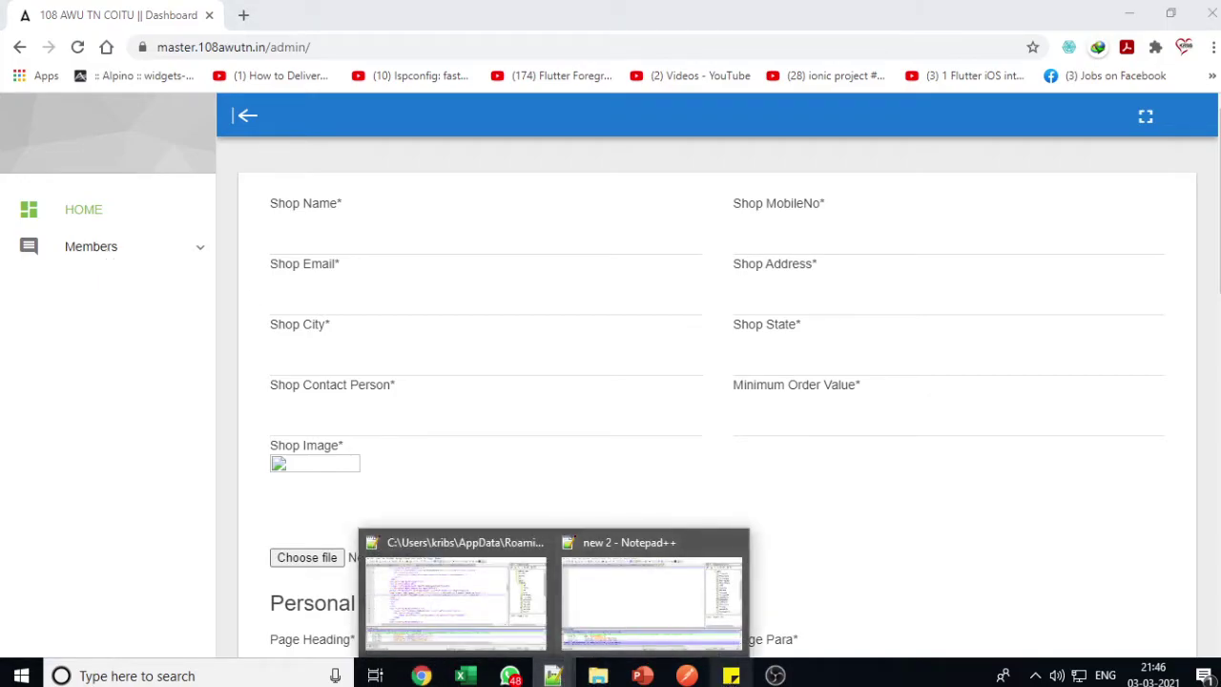
left_click(731, 675)
key("Return")
key("Return")
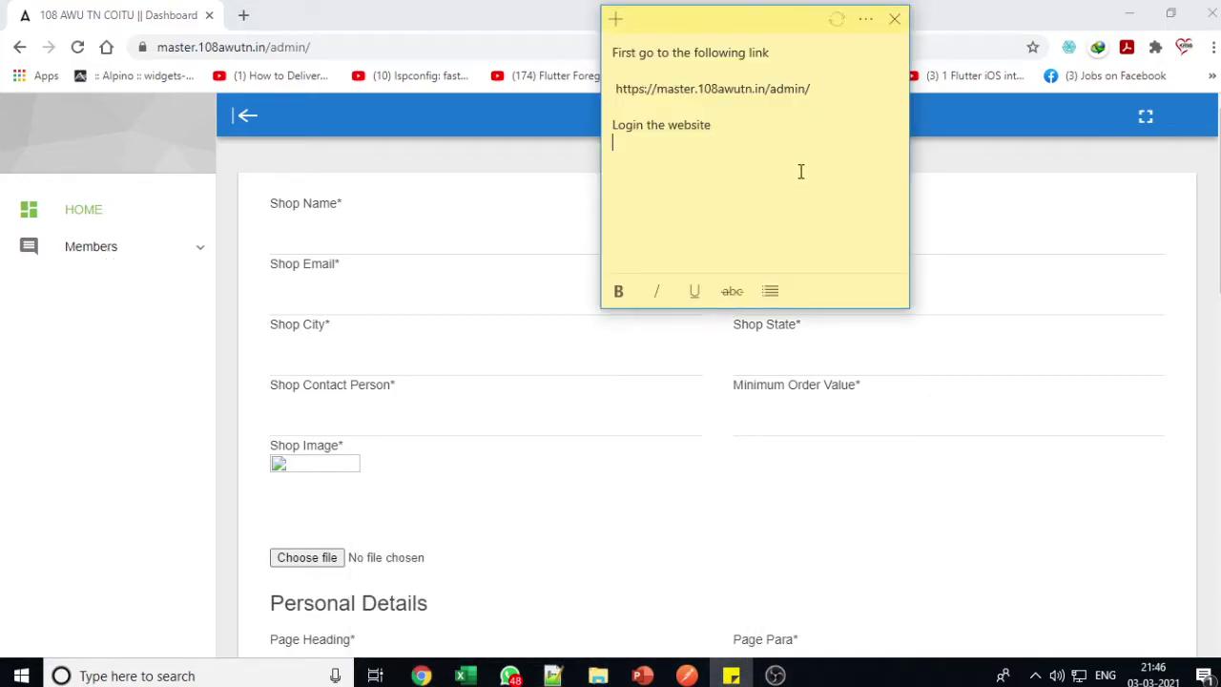
type("Click membersin menu")
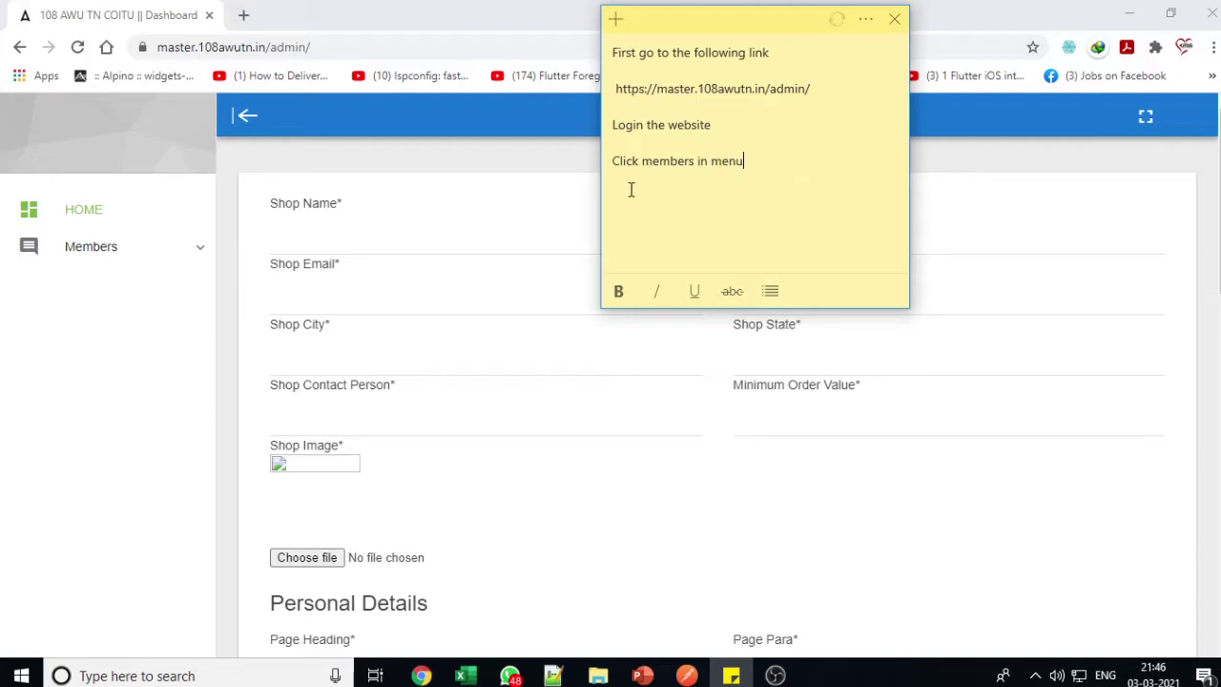
Expand Members, append '-> click Add New member menu' to the note, and open Add New Member
left_click(144, 254)
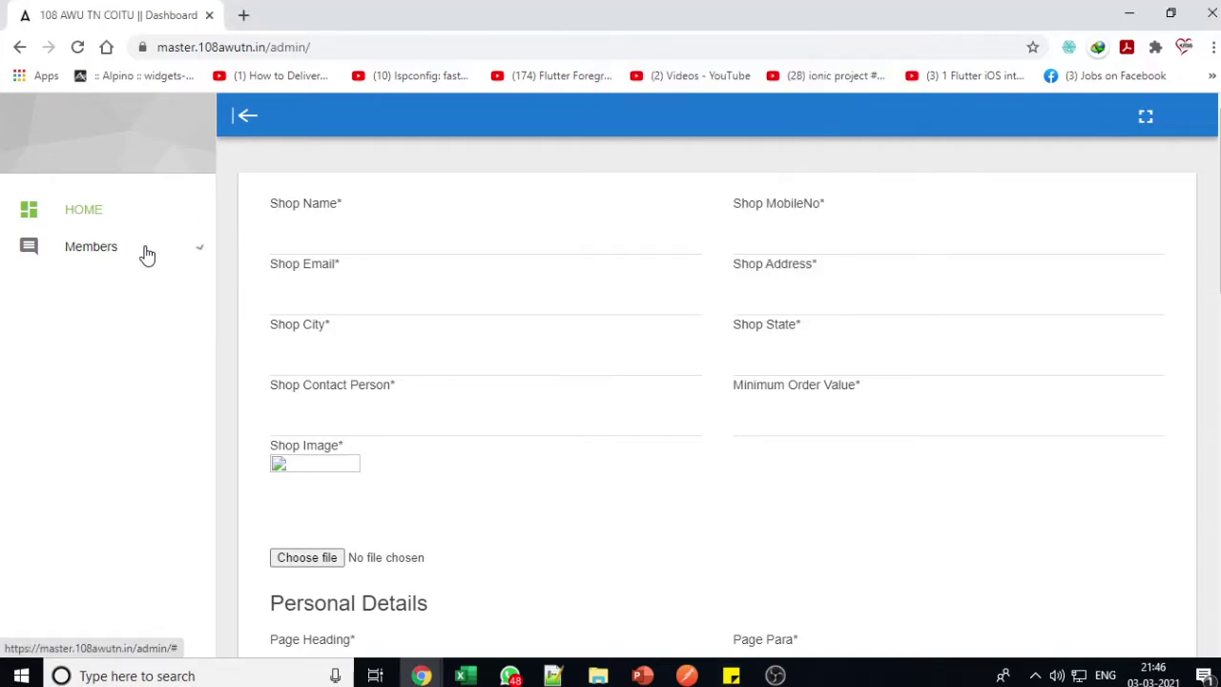
left_click(732, 675)
key("Return")
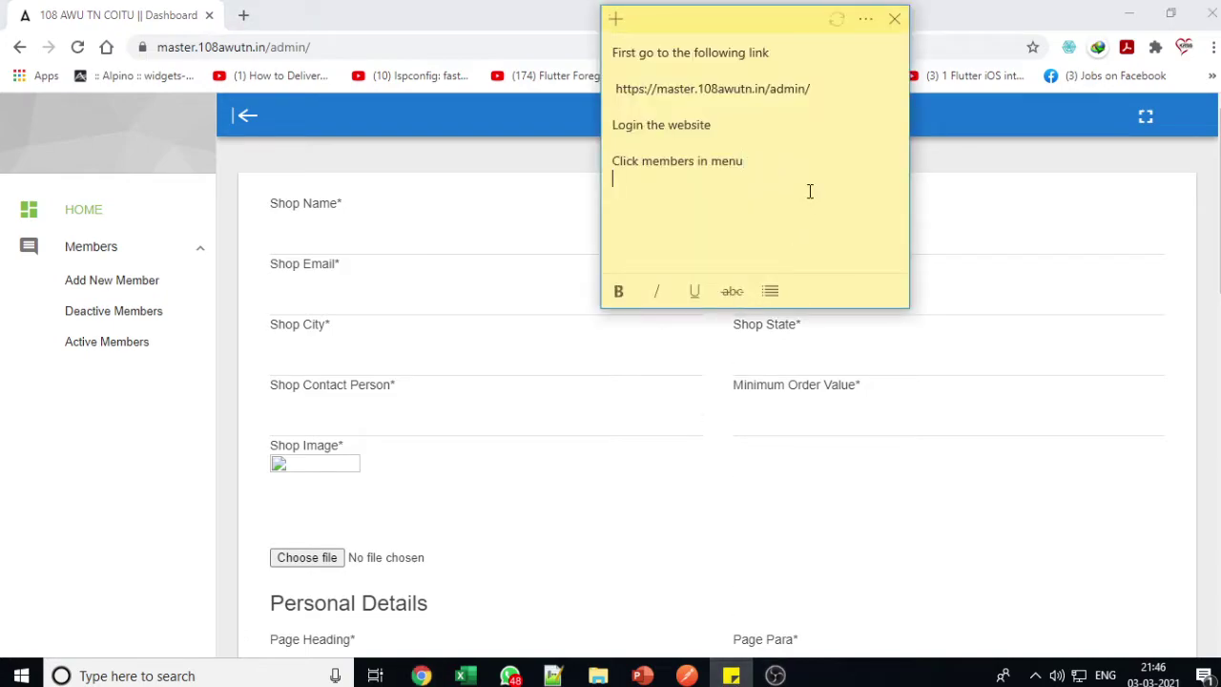
key("BackSpace")
type("-> click Add New m")
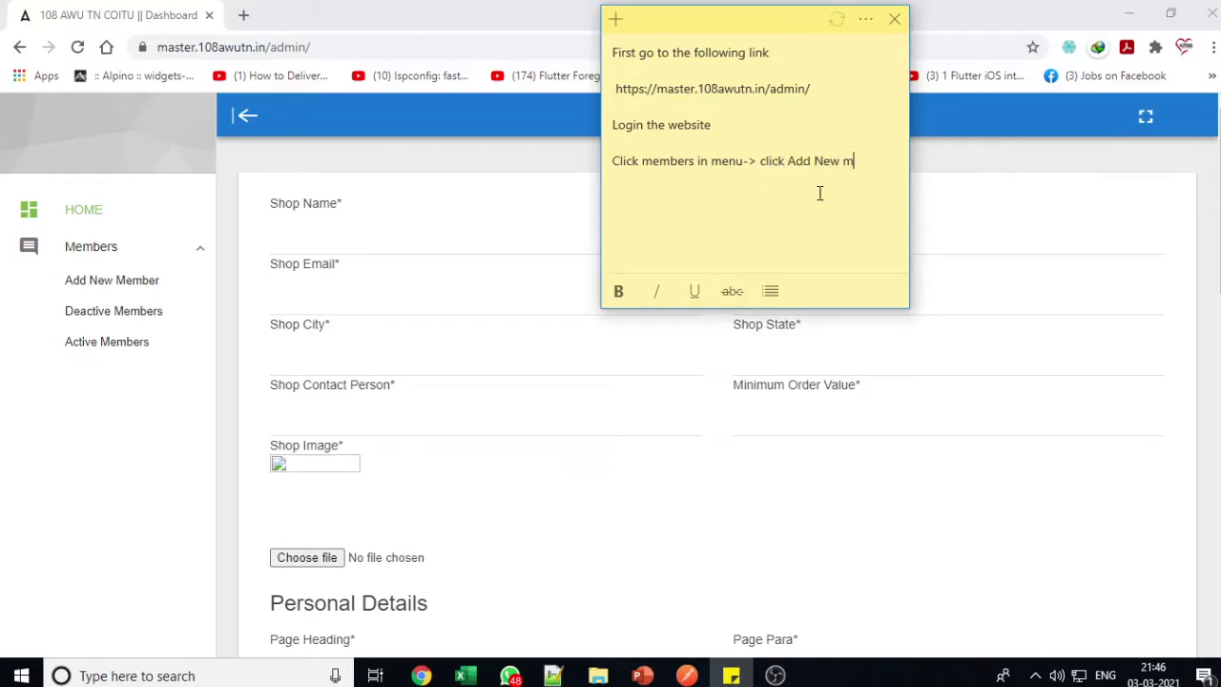
type("ember menu")
left_click(145, 286)
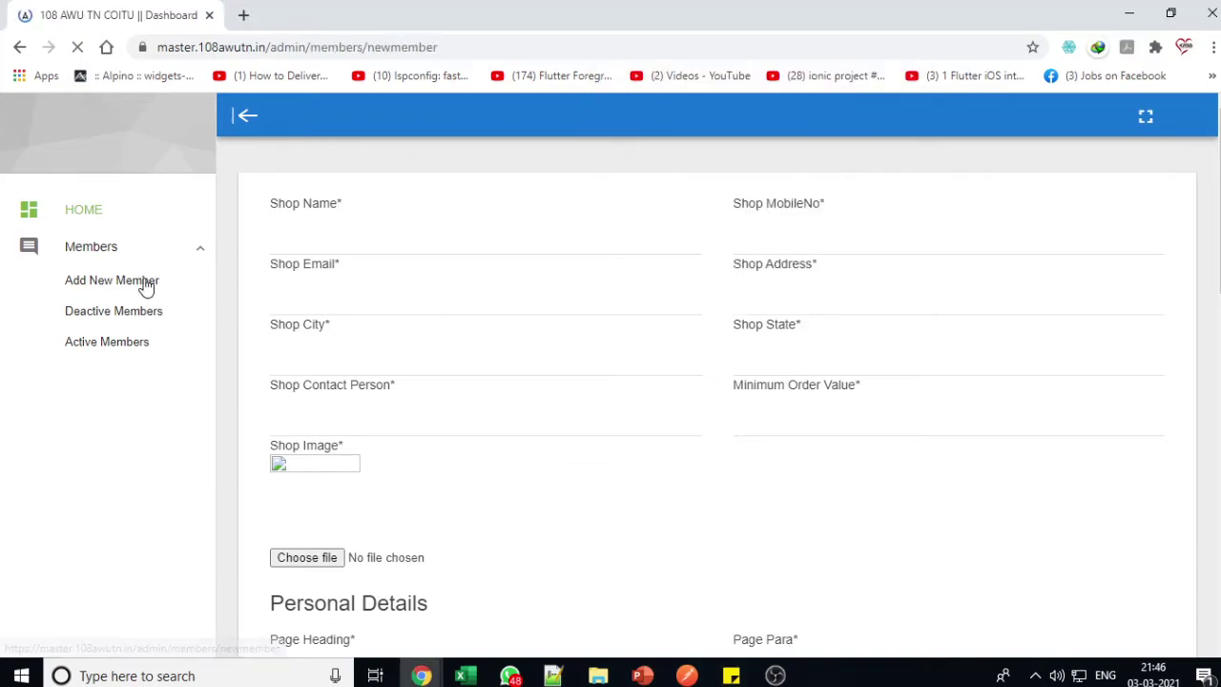
Add the note line 'Enter the employee number in first column'
left_click(346, 266)
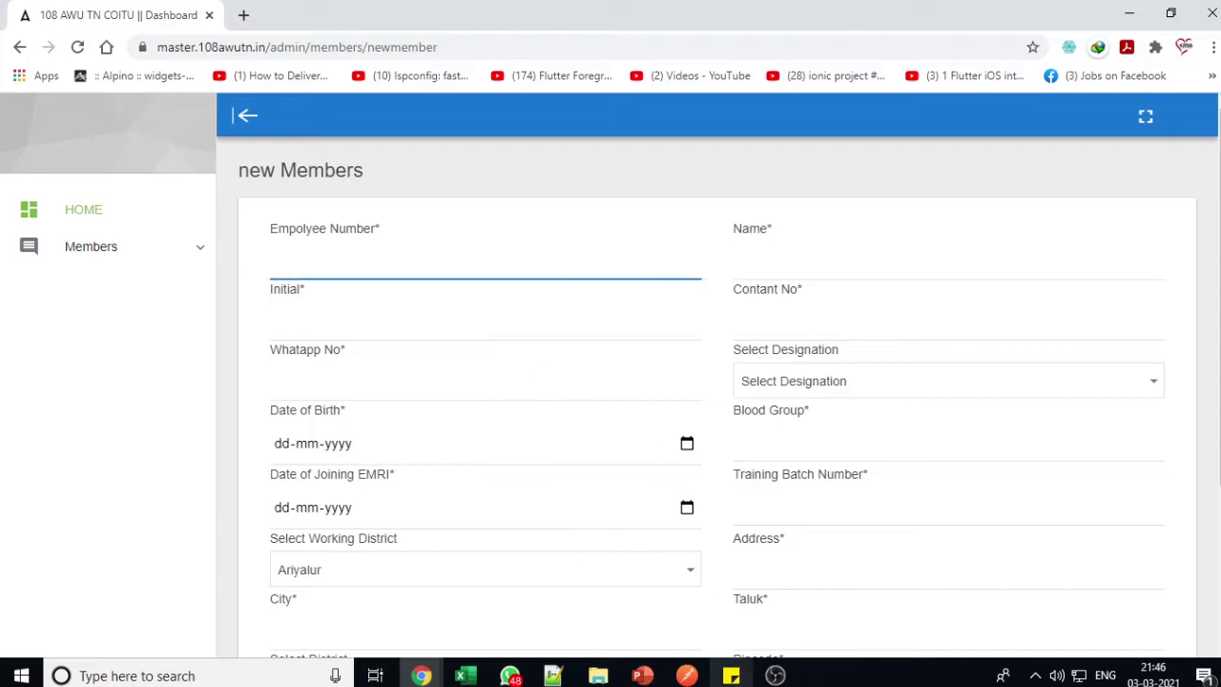
left_click(732, 675)
key("Return")
key("Return")
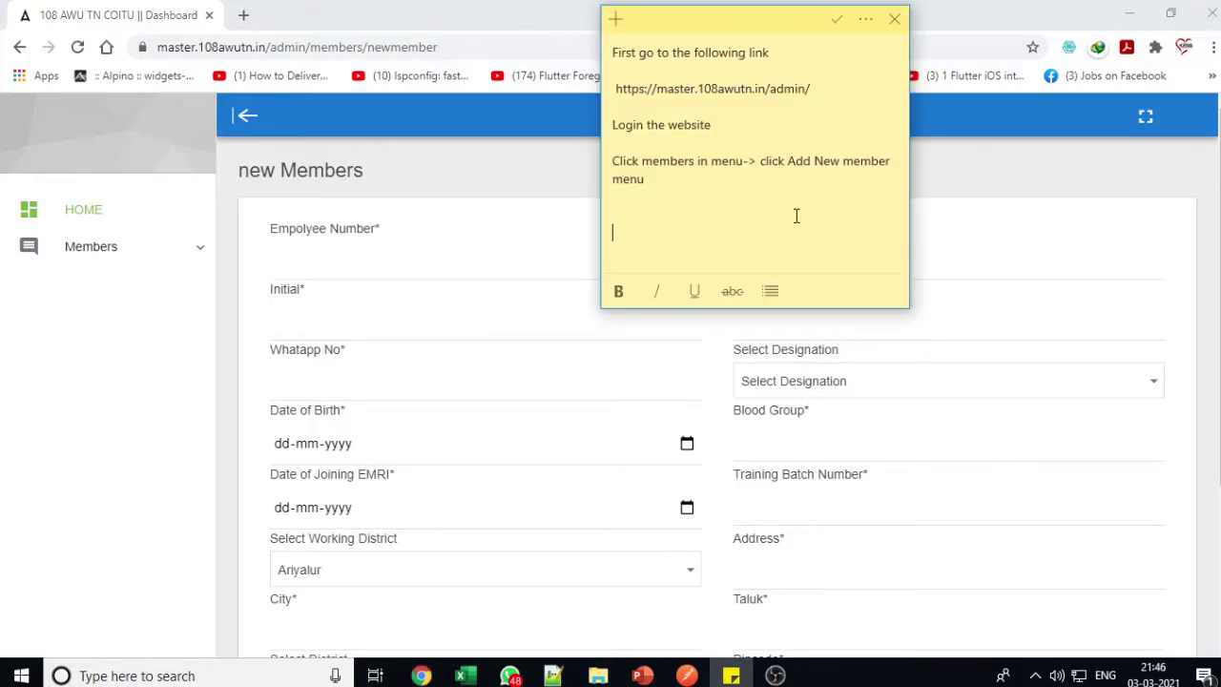
type("Enter the")
key("BackSpace")
type("he em")
key("BackSpace")
type("nplo")
key("BackSpace")
key("BackSpace")
key("BackSpace")
key("BackSpace")
type("mployee number in")
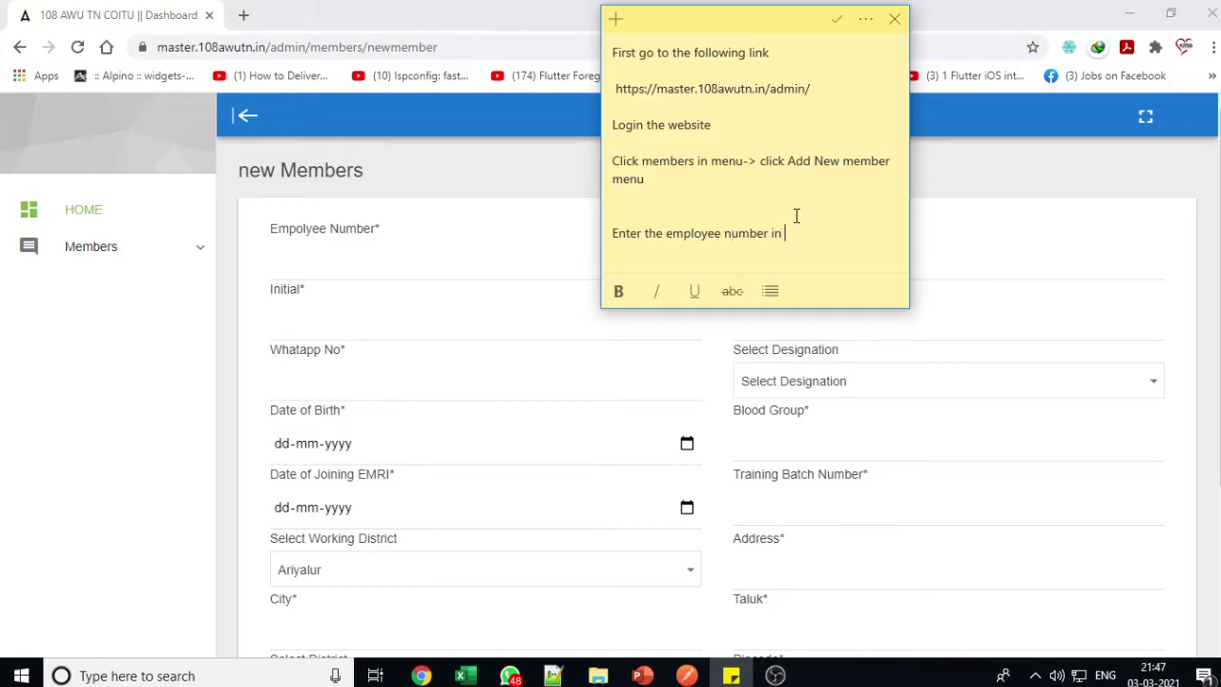
key("BackSpace")
key("BackSpace")
type("in first column")
Enter an employee number in the form and Tab out to auto-fill the remaining fields
left_click(467, 273)
type("080440")
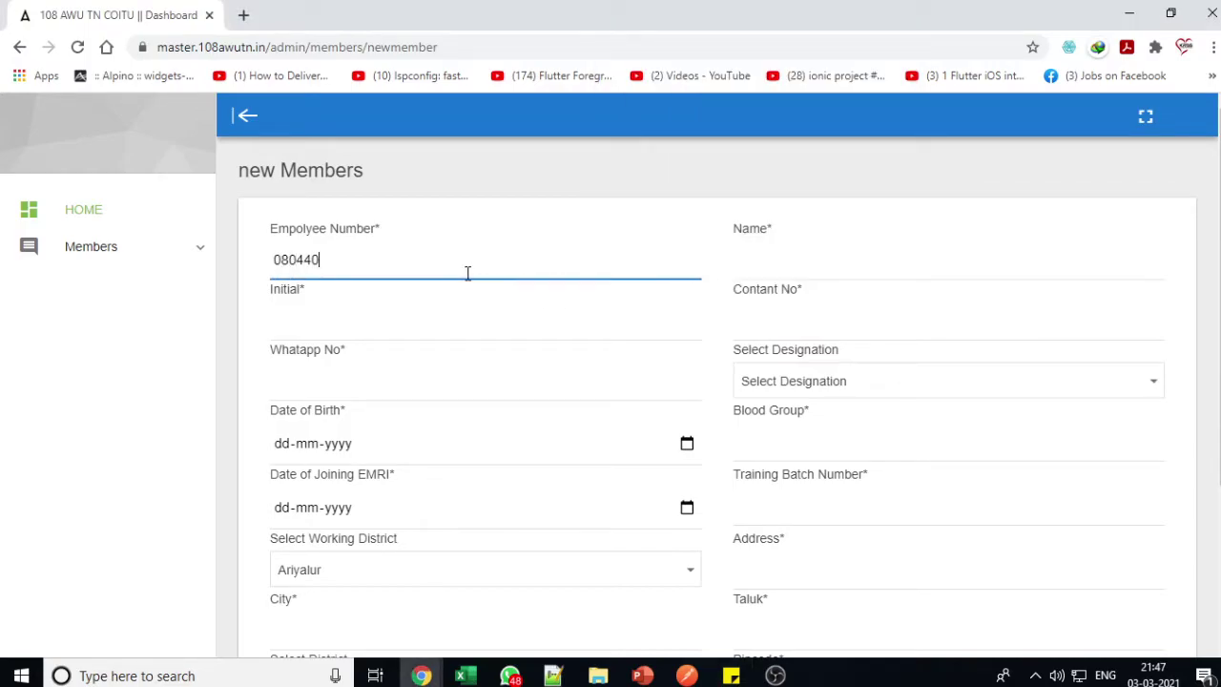
key("Tab")
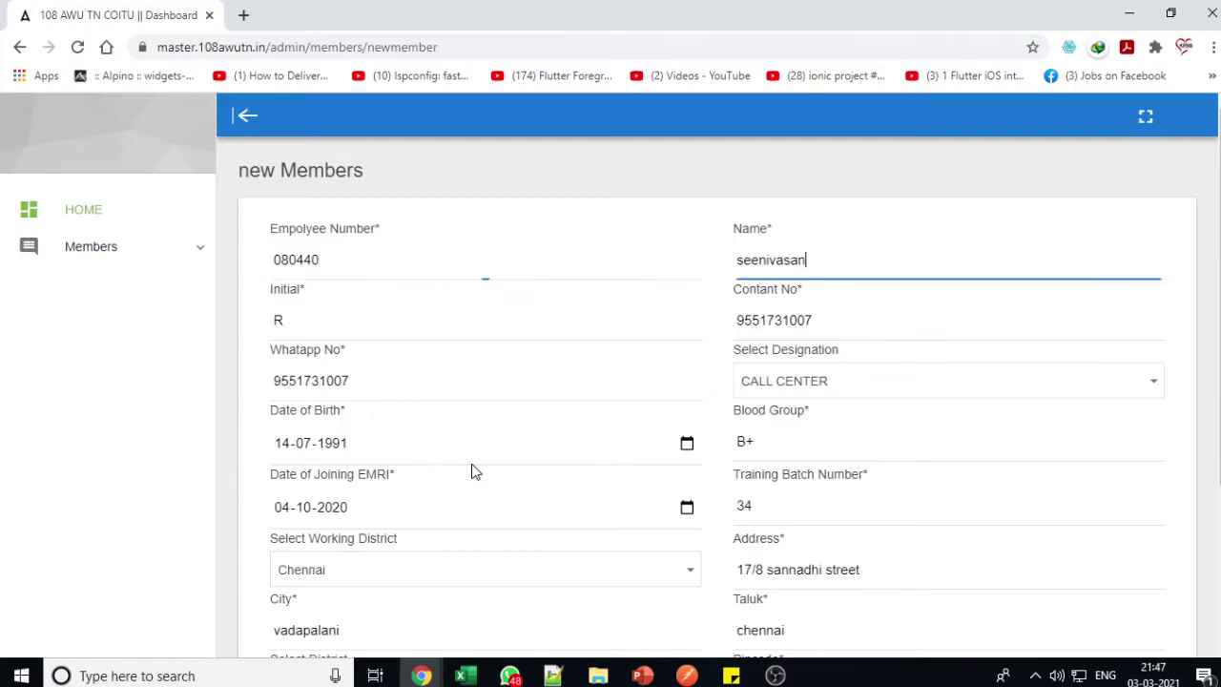
Add the note line 'click the mouse in out of the text area or next box'
left_click(731, 675)
key("Return")
key("Return")
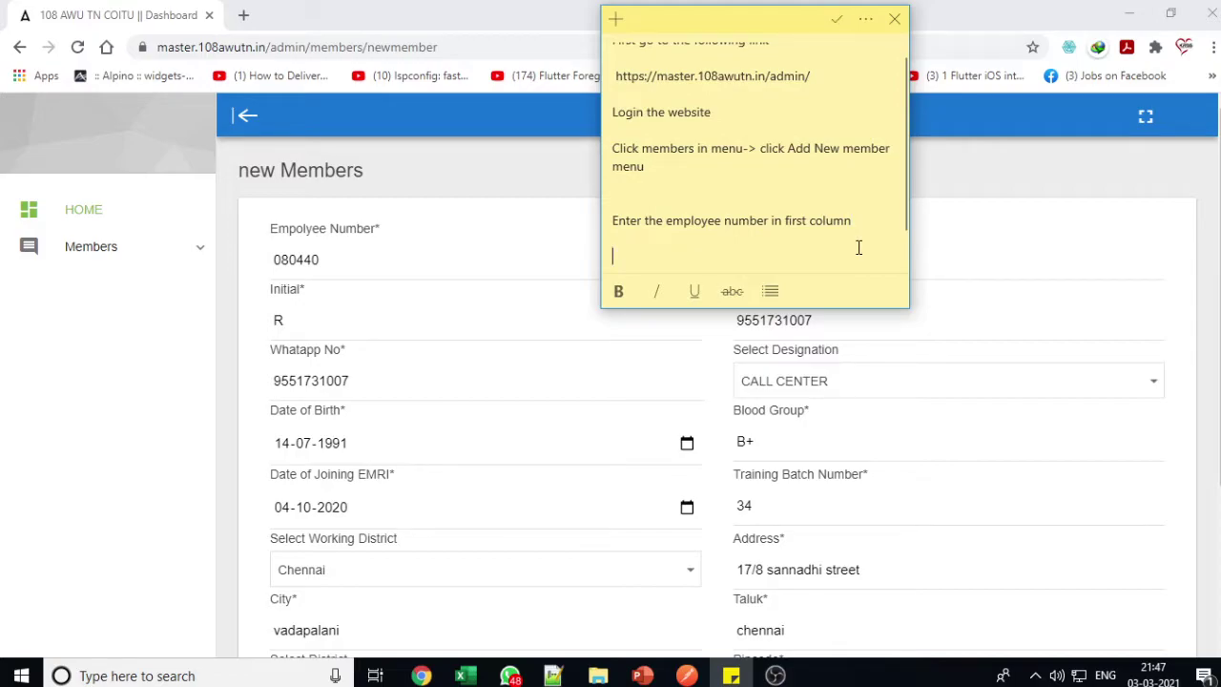
type("cli")
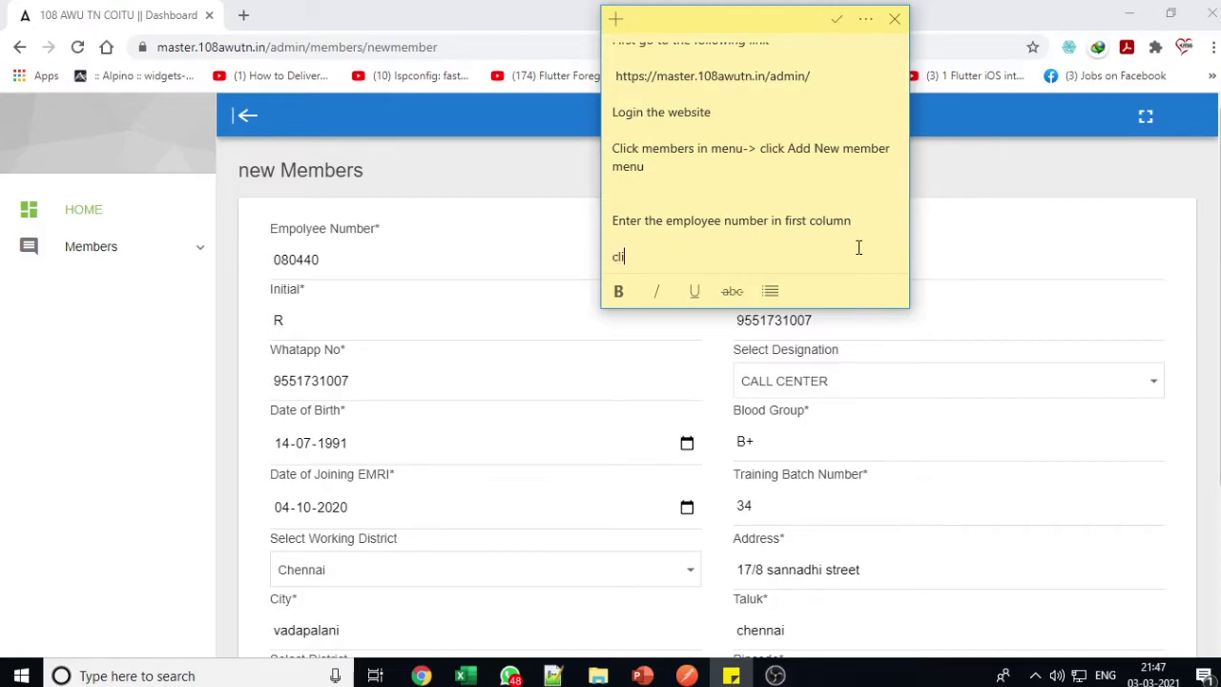
type("ck the mouse")
type("in out of the t")
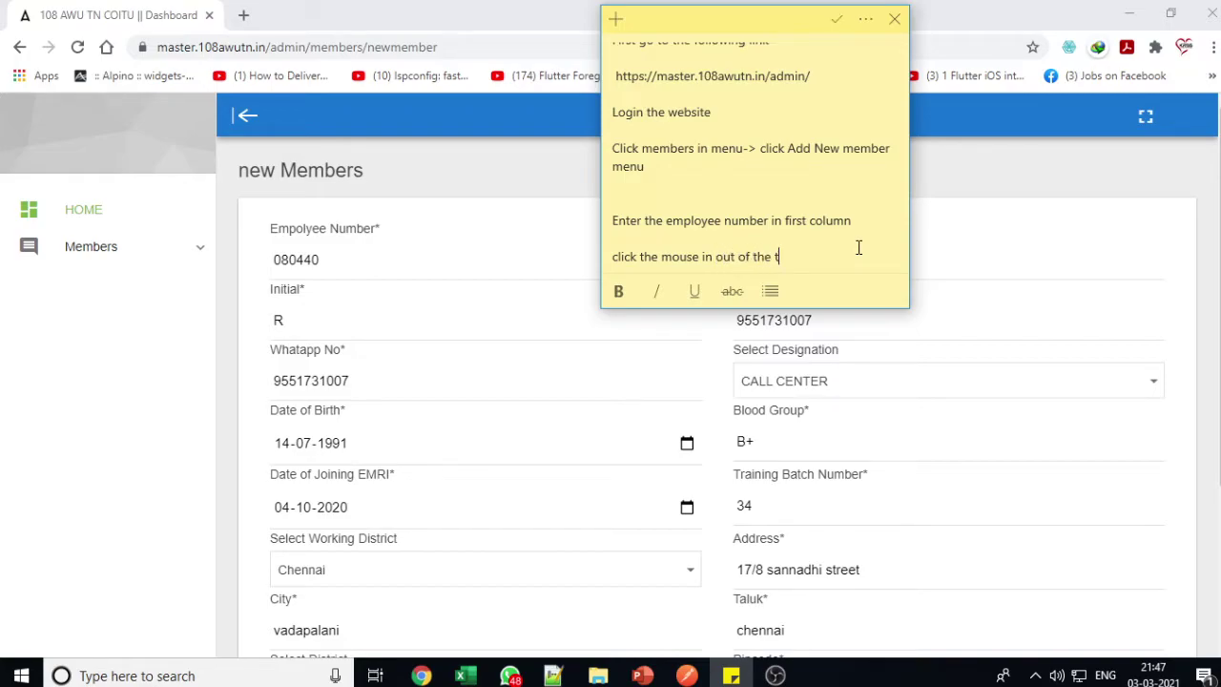
type("ext area or next box")
left_click(992, 229)
scroll(849, 334, "down", 3)
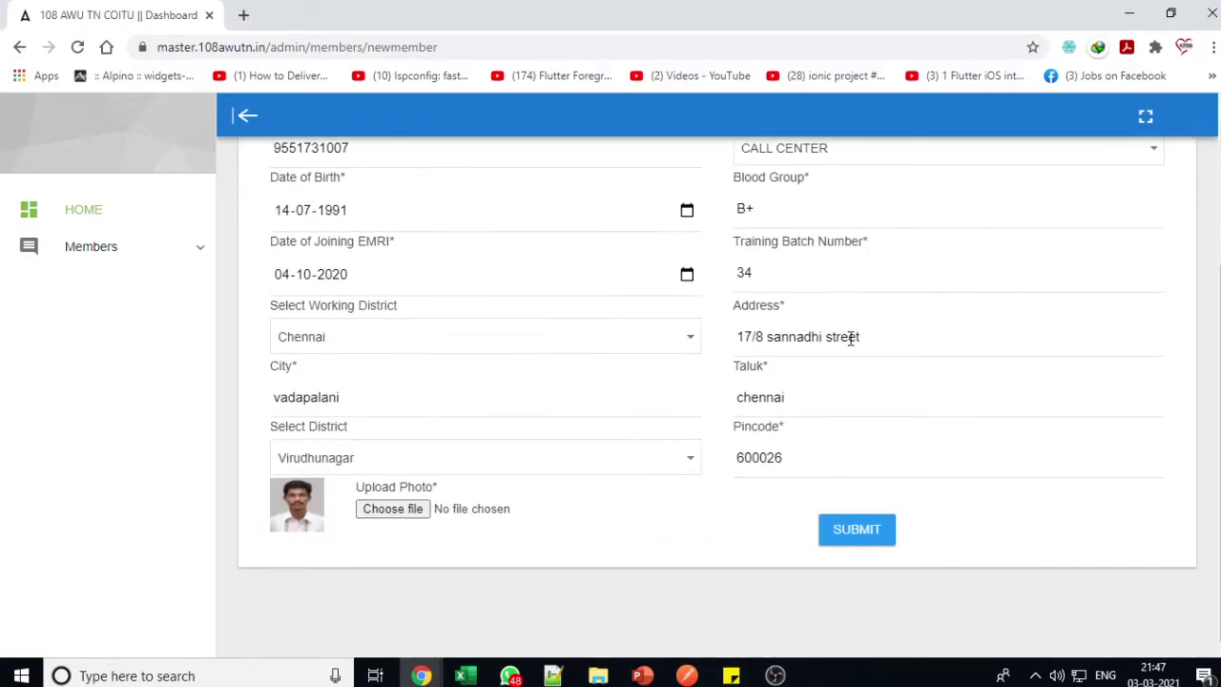
scroll(743, 377, "up", 3)
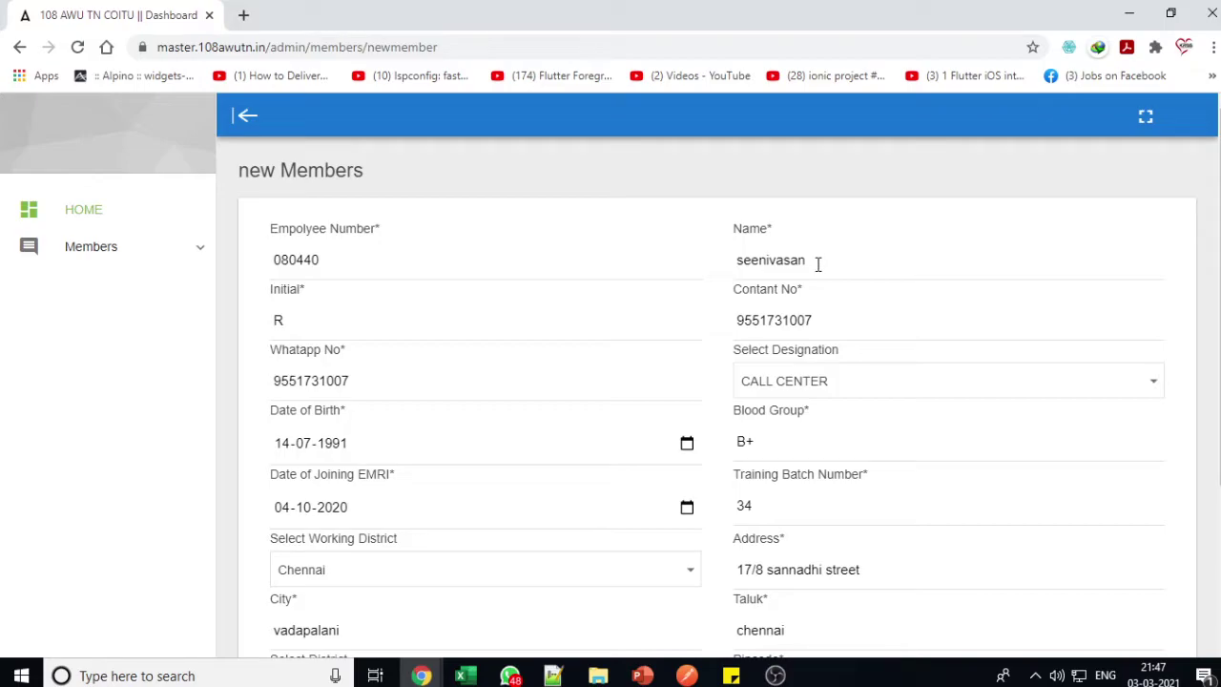
left_click_drag(817, 262, 627, 276)
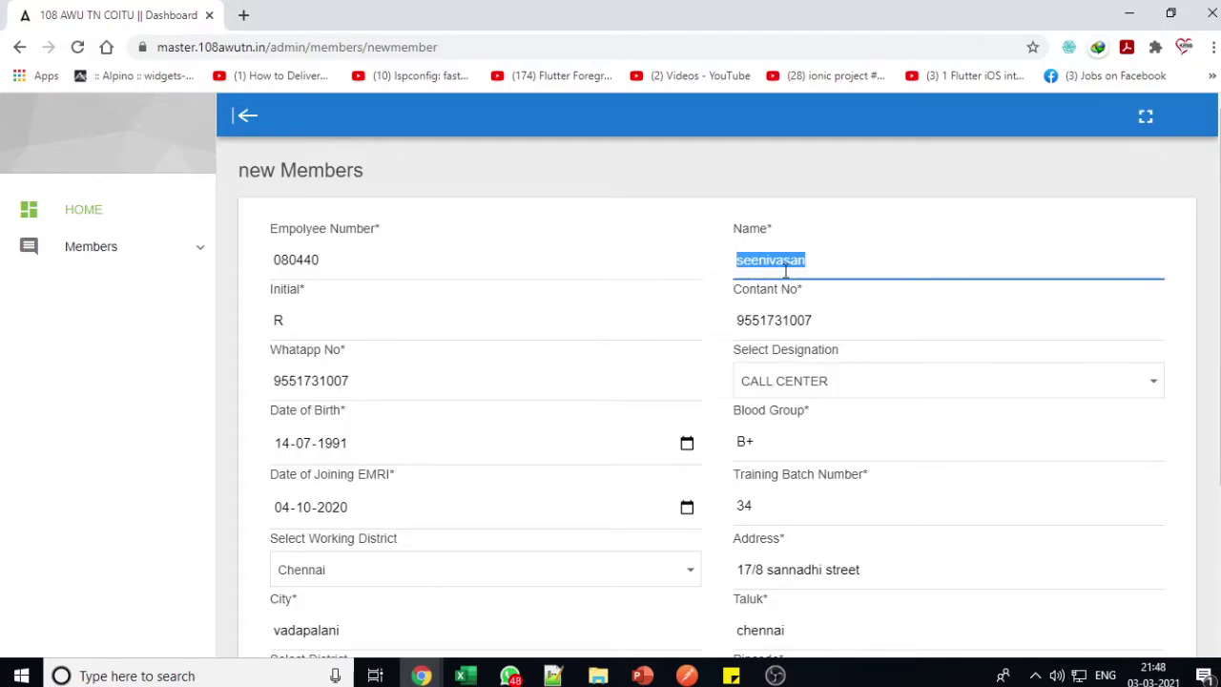
scroll(788, 275, "down", 2)
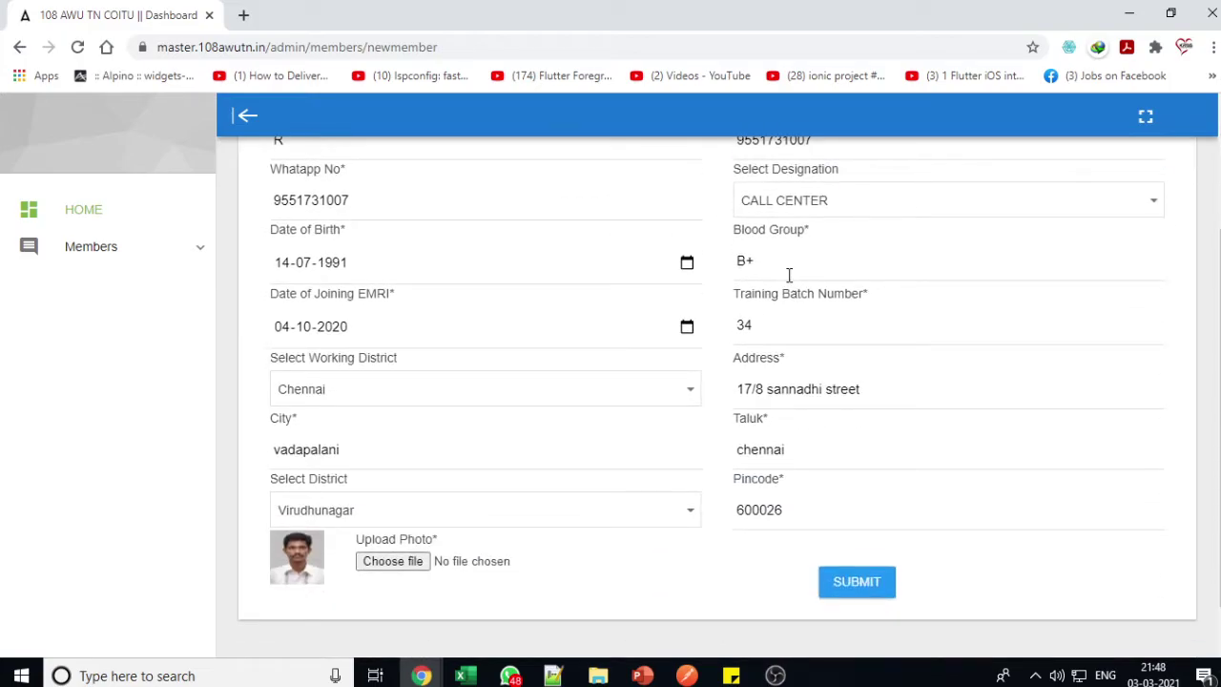
scroll(788, 275, "up", 2)
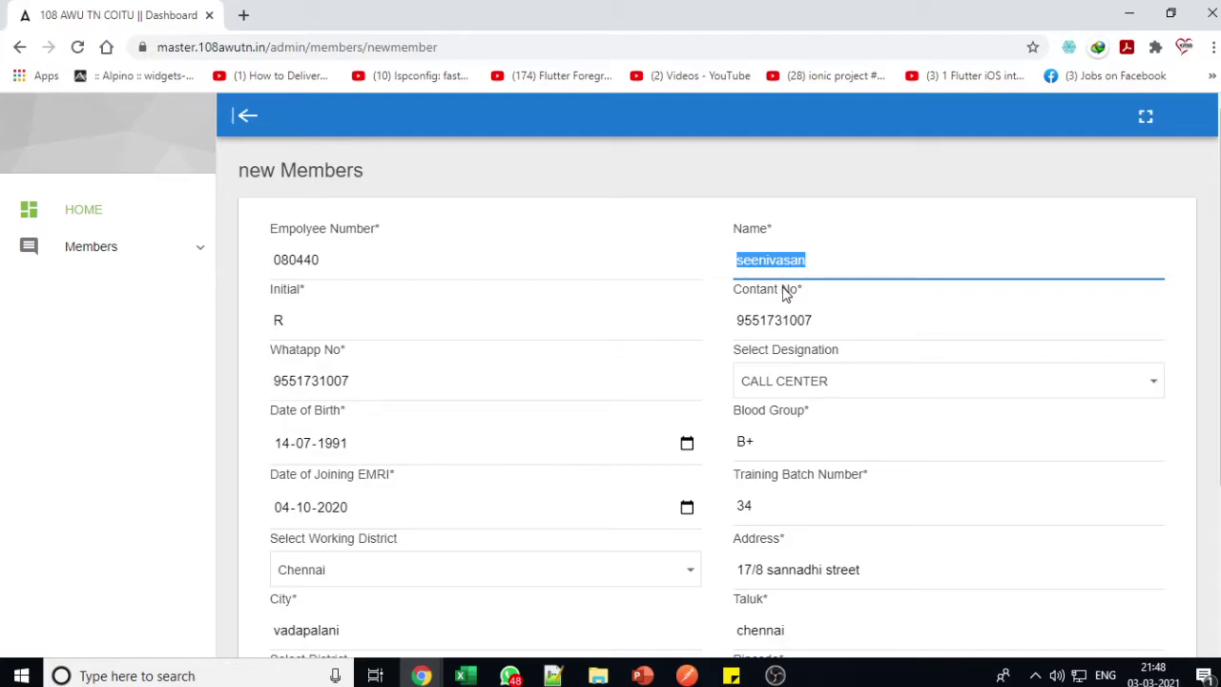
scroll(788, 294, "down", 1)
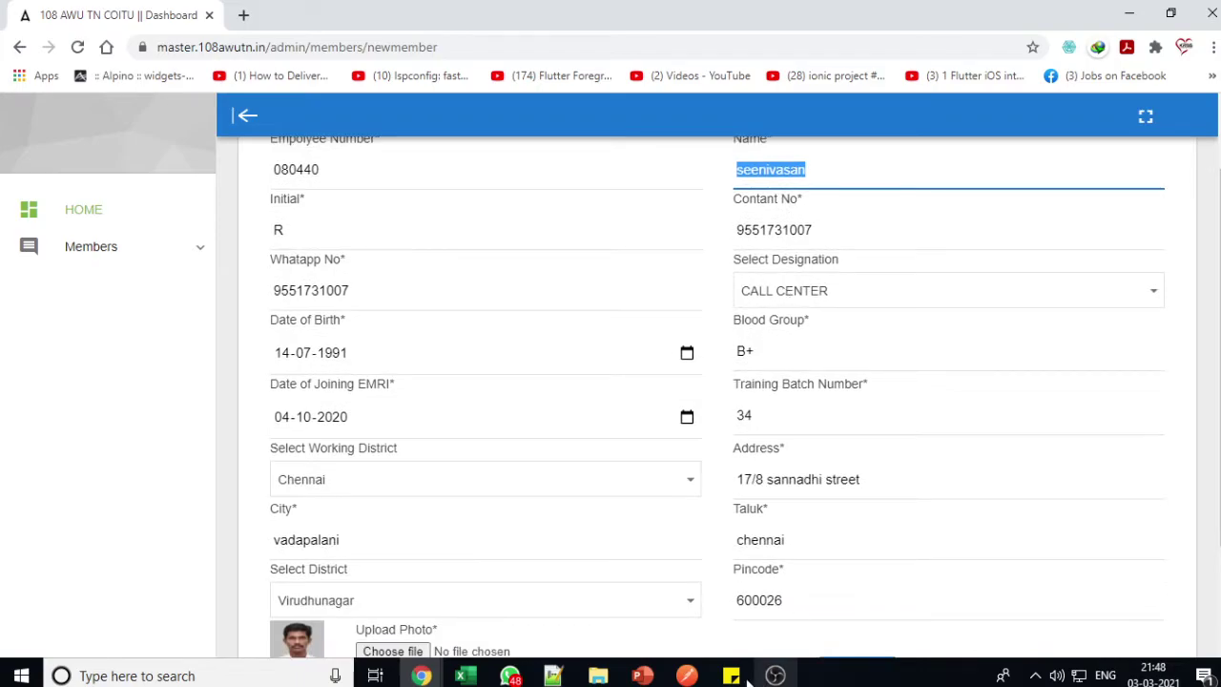
Add a note line to check the auto-filled 108AWUTN server data, correct it, and click submit
left_click(731, 675)
key("Return")
key("Return")
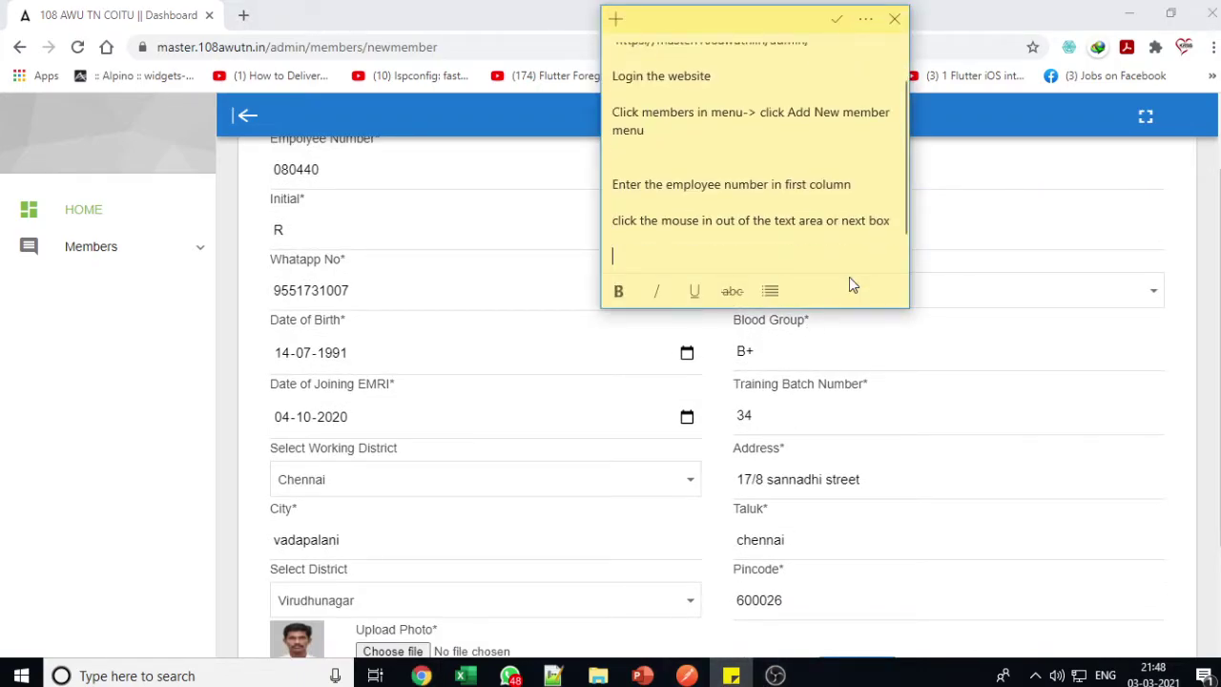
type("Already data")
type("feed in ")
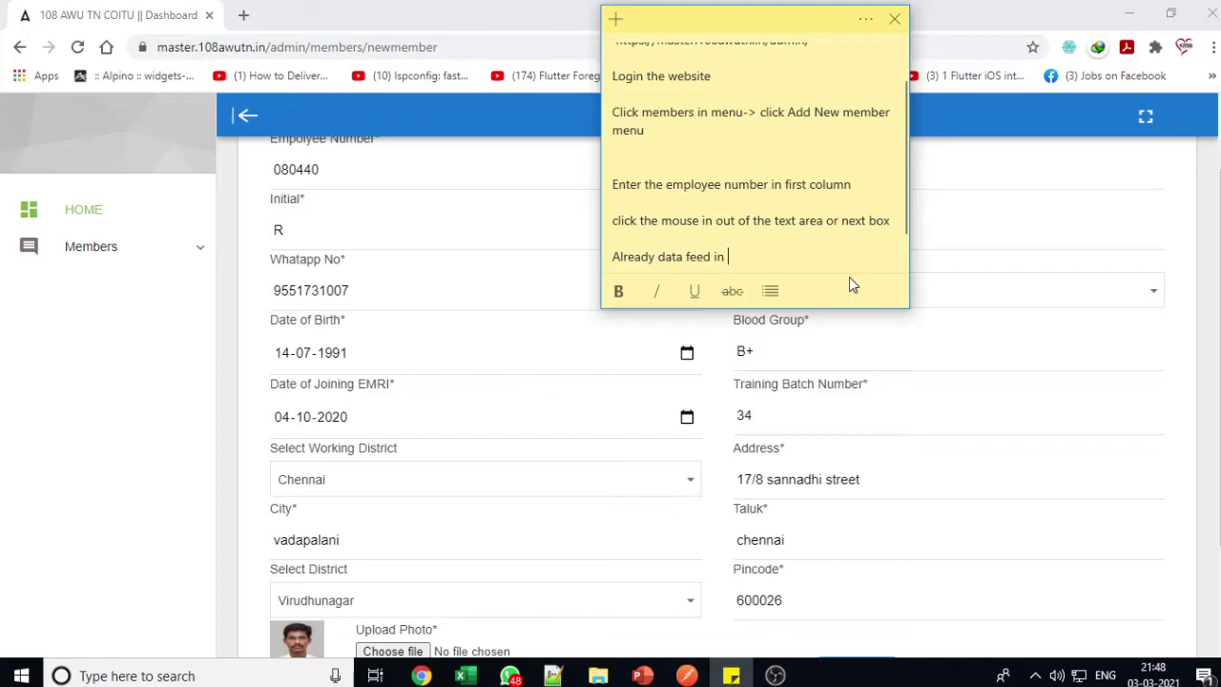
type("108AWUTN server data")
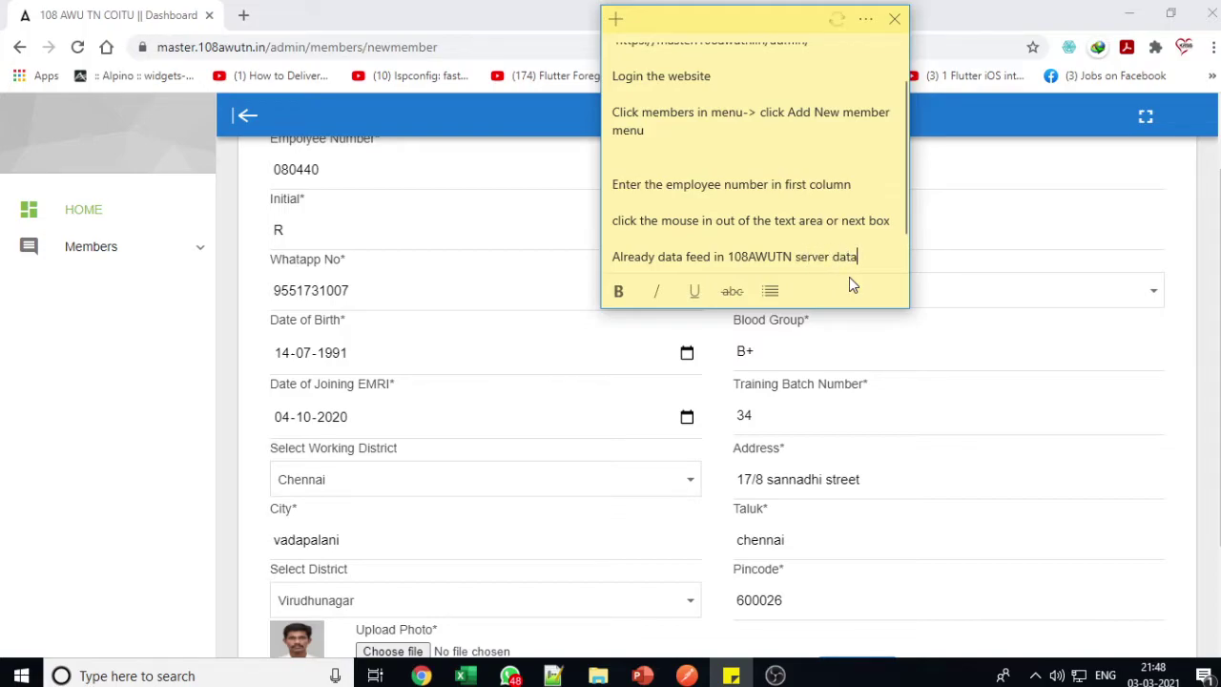
type("show in all box ")
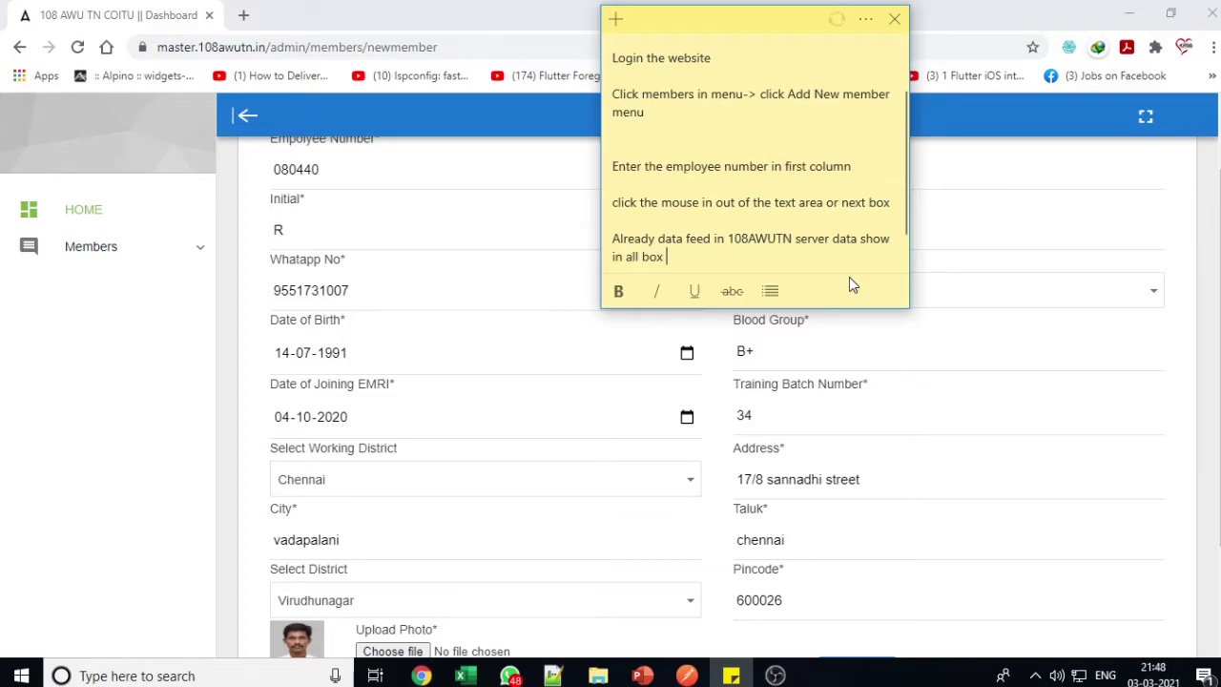
type("once check and any correction u")
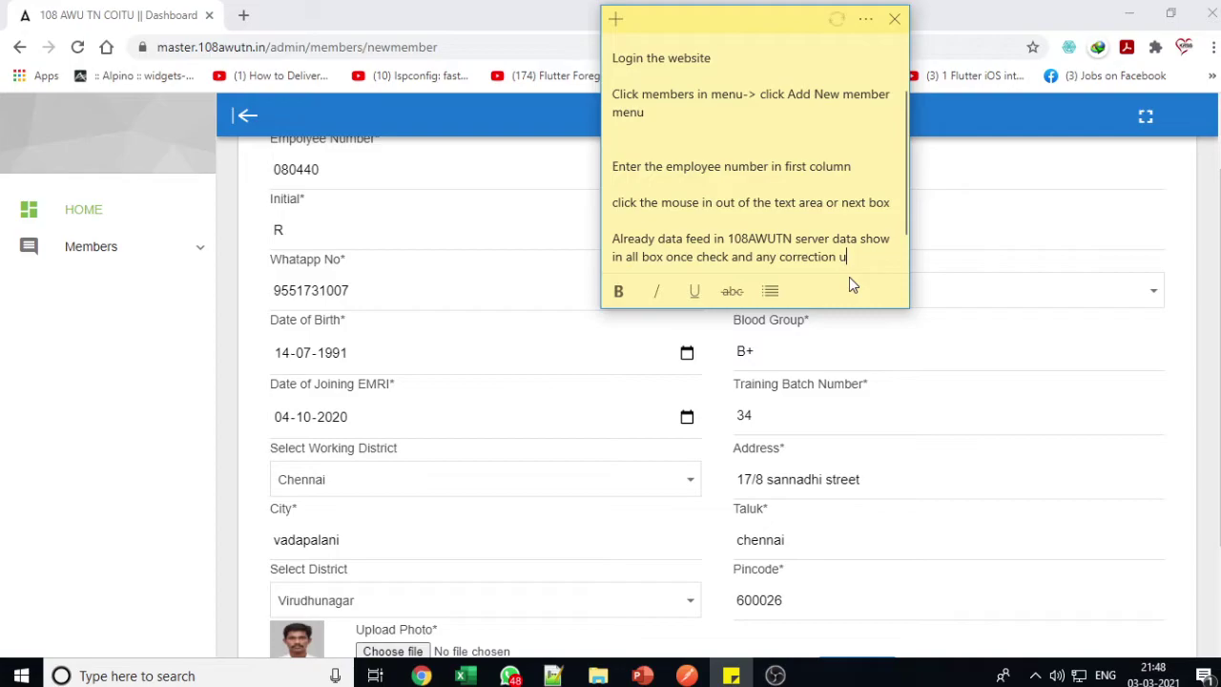
key("BackSpace")
type("click submit butt")
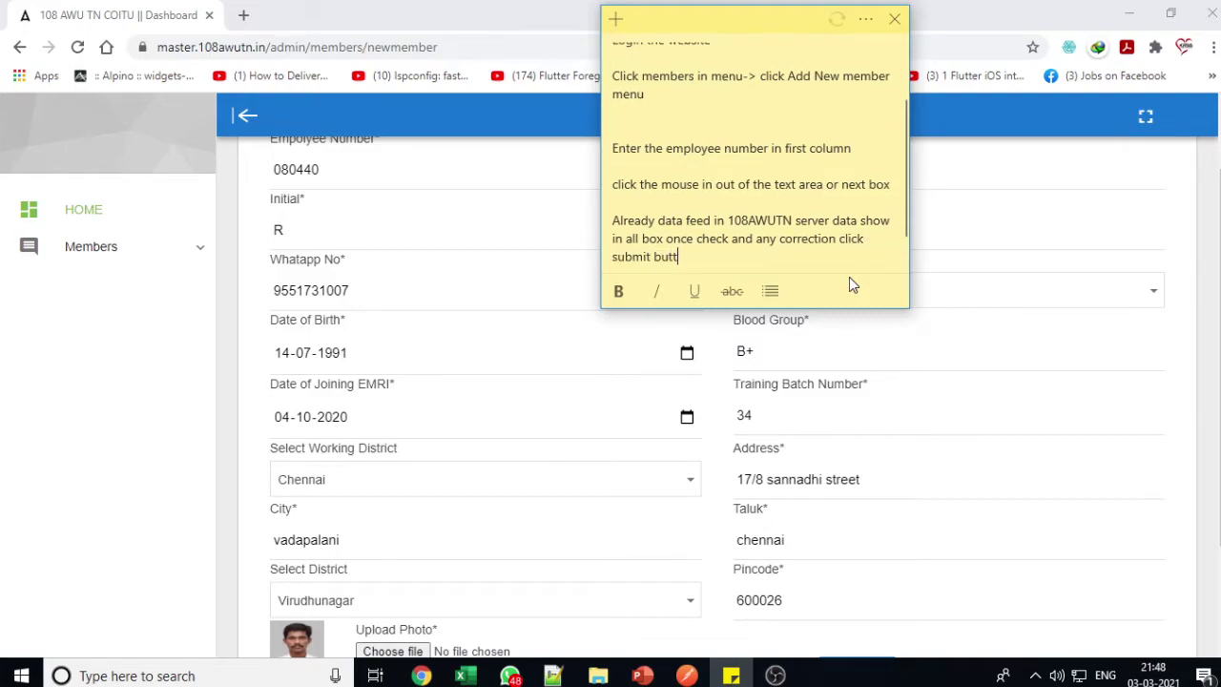
type("on.")
scroll(643, 455, "down", 1)
Submit the auto-filled member, select the success register ID, then select the employee number for replacement
left_click(707, 442)
scroll(414, 375, "up", 2)
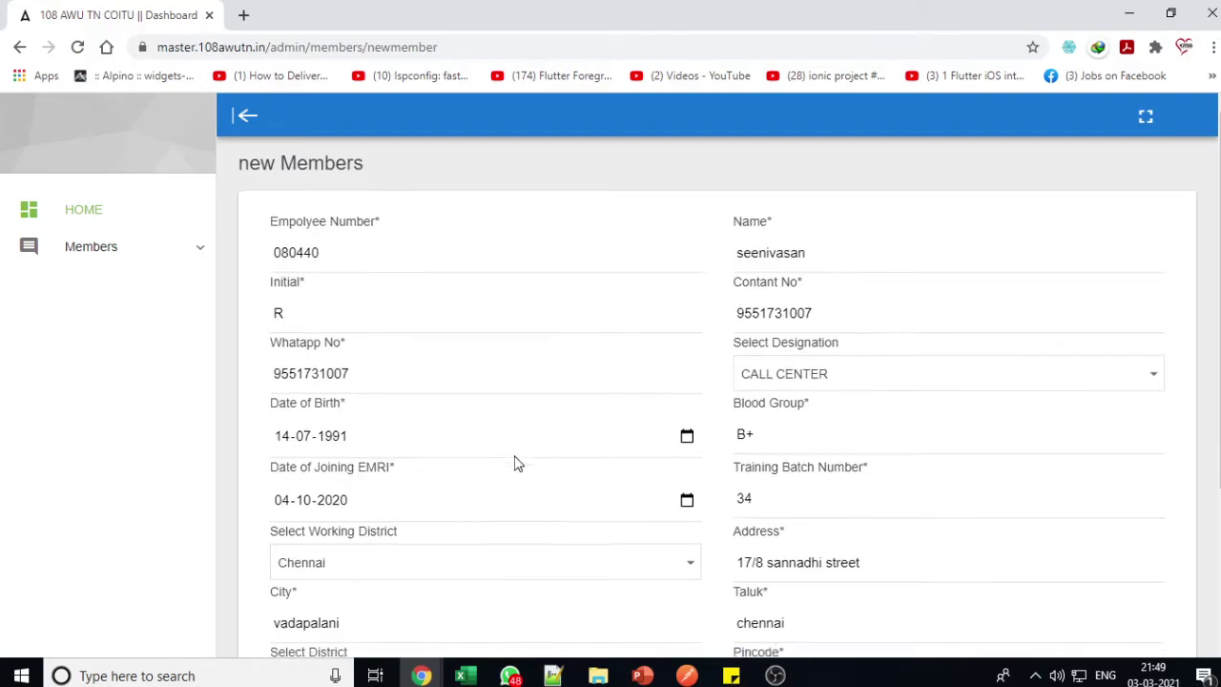
scroll(512, 463, "down", 2)
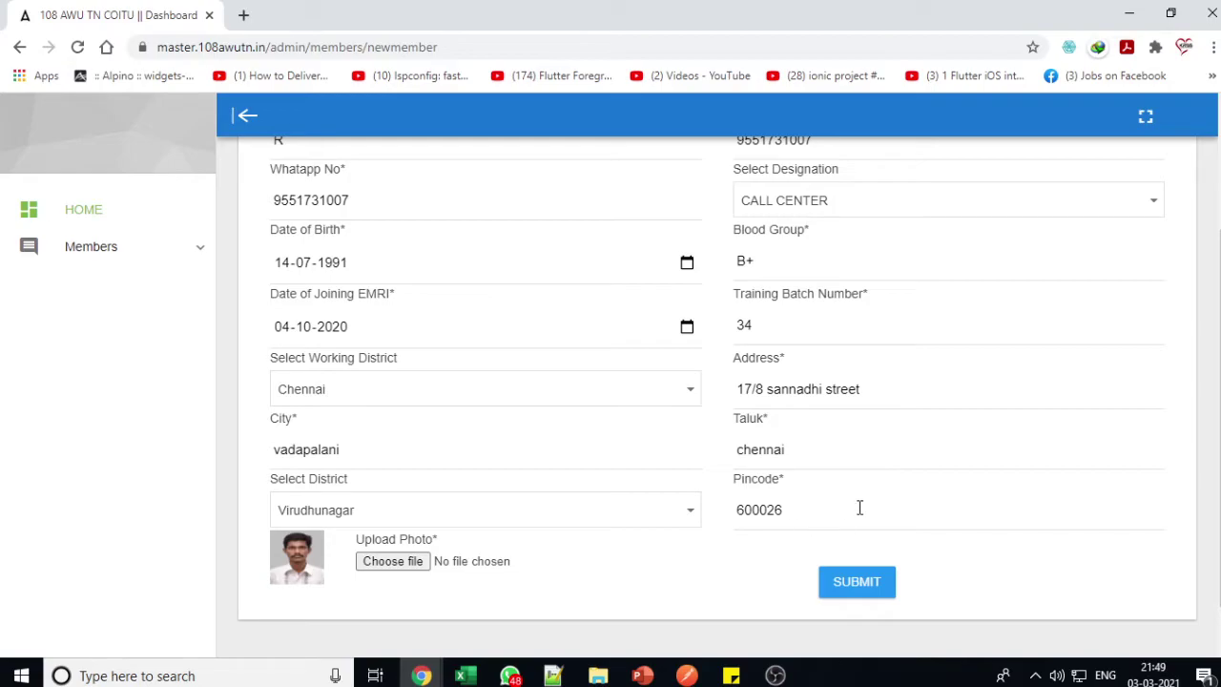
left_click(863, 587)
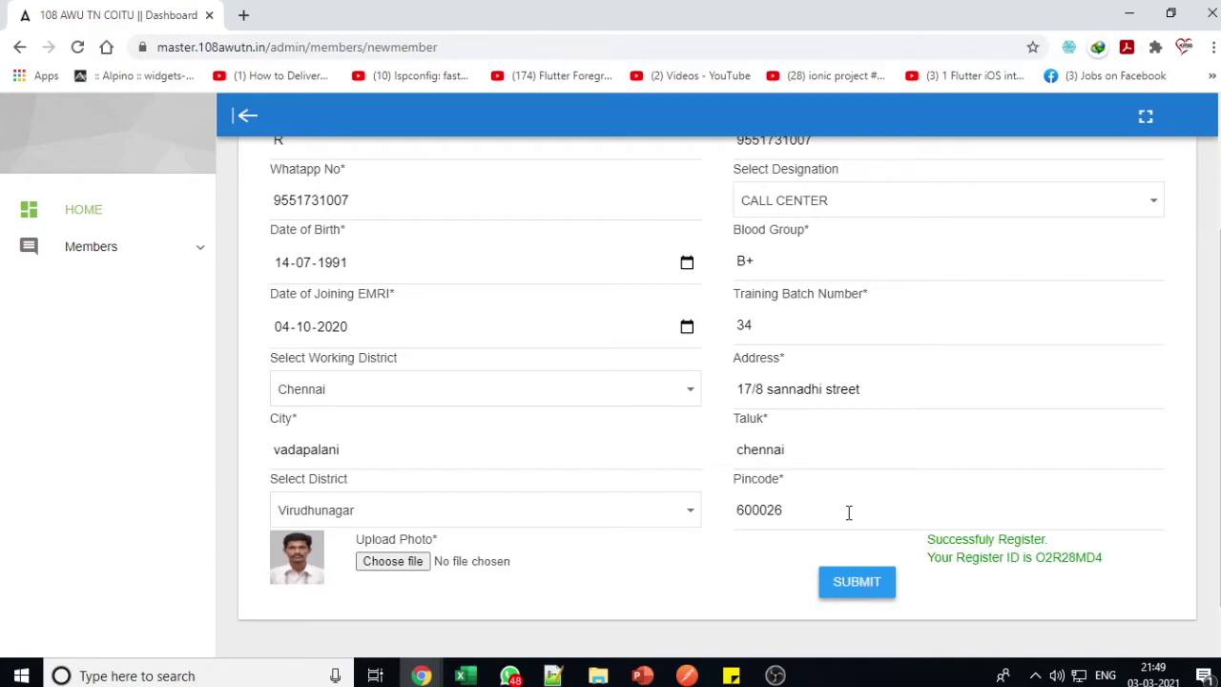
left_click_drag(1131, 563, 926, 535)
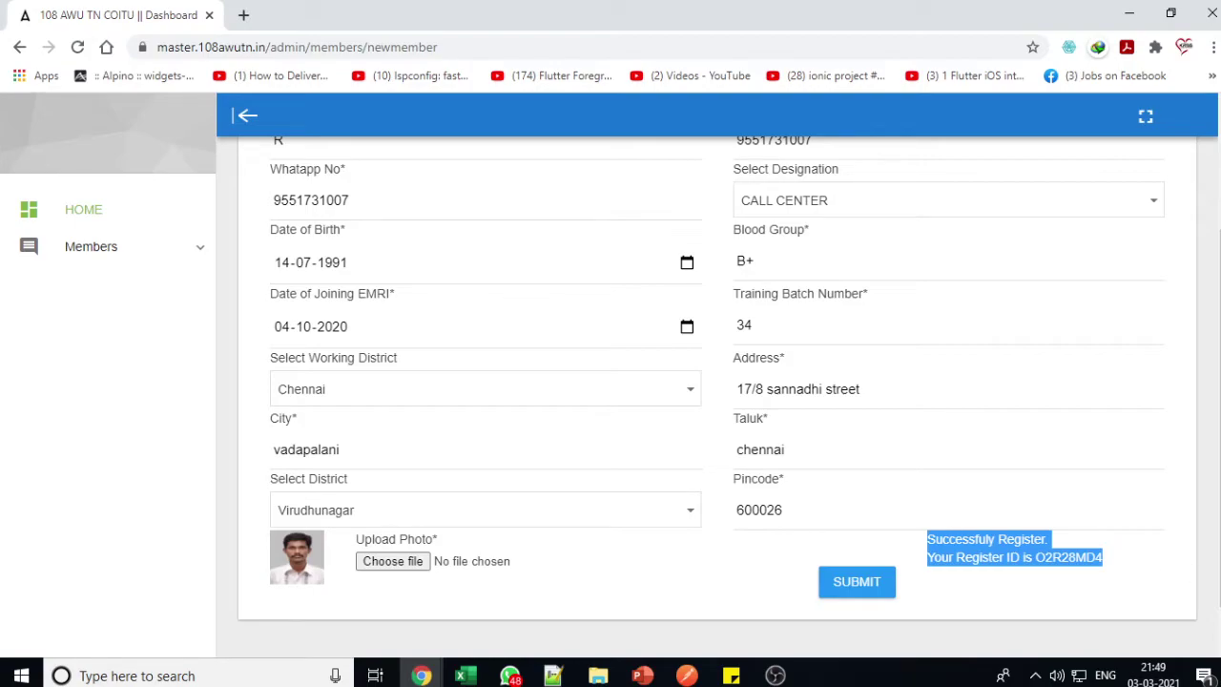
scroll(575, 515, "up", 3)
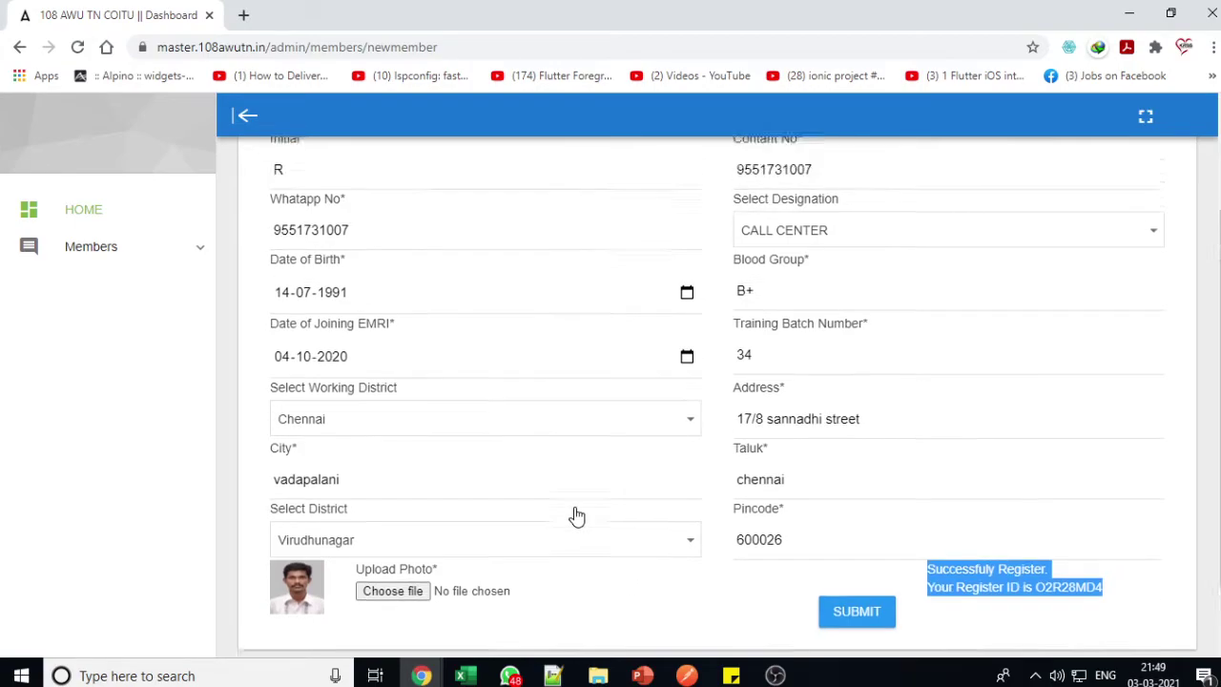
left_click_drag(359, 272, 70, 292)
Enter a new employee number, then add the note 'new member to fill ll boxes and submit'
type("101251")
key("Tab")
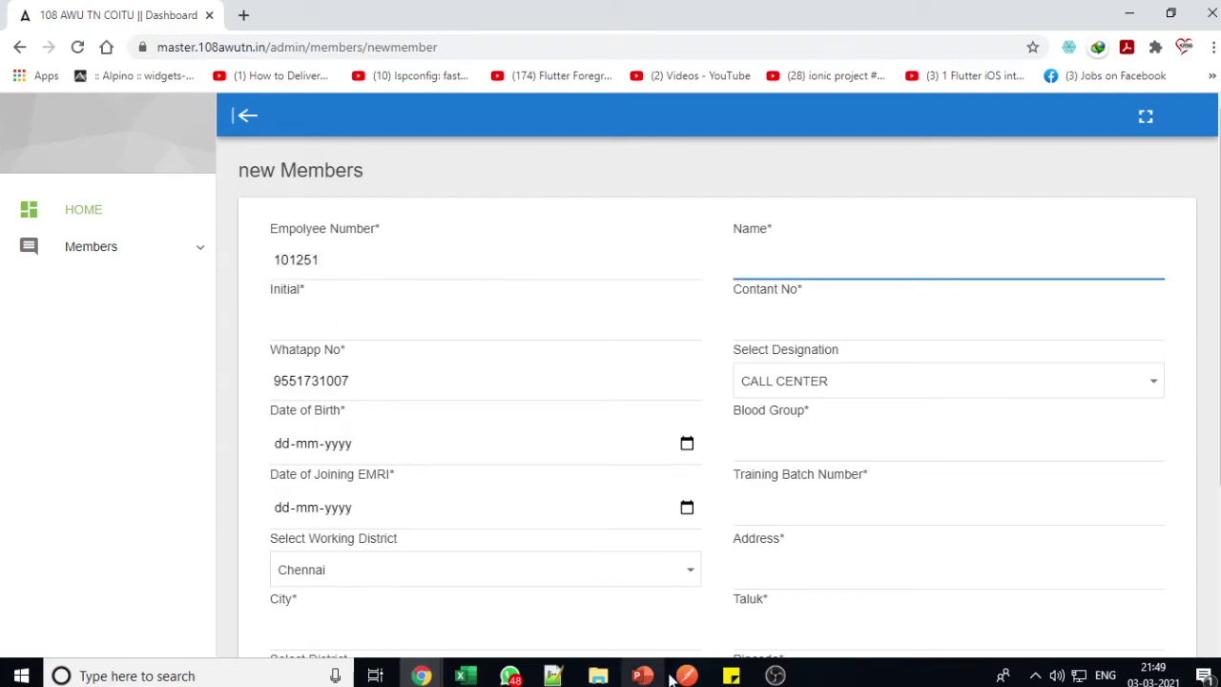
left_click(732, 676)
key("Return")
key("Return")
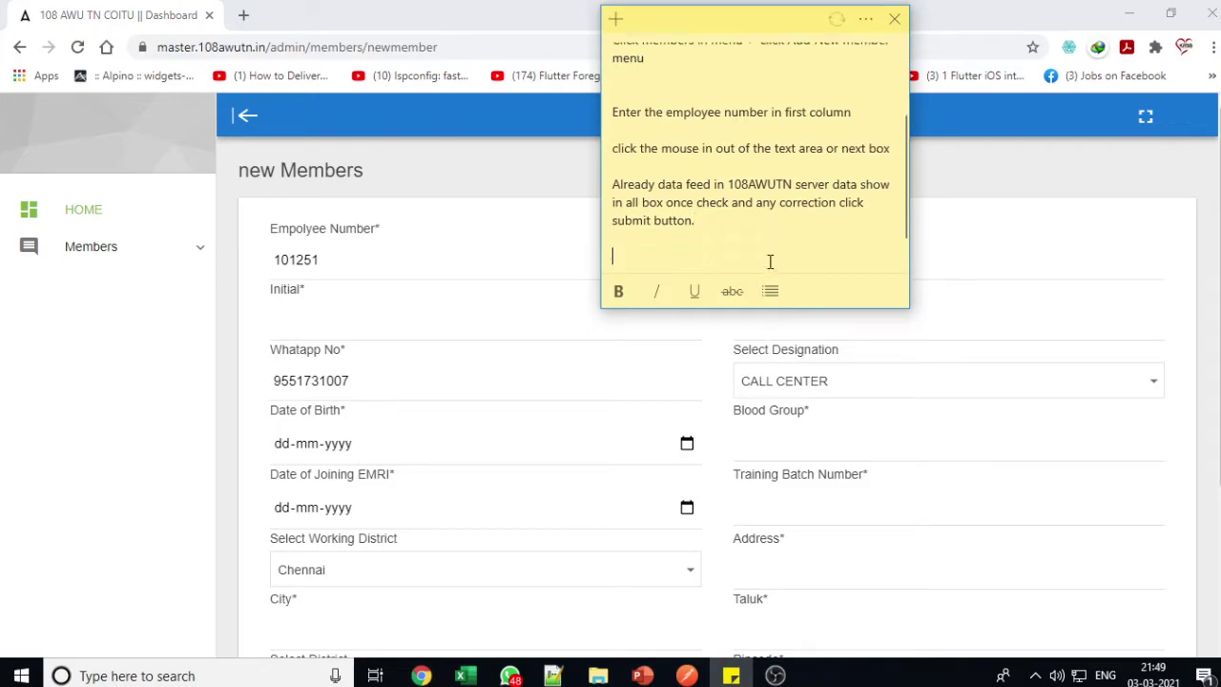
type("new member to fill ll boxes and submit")
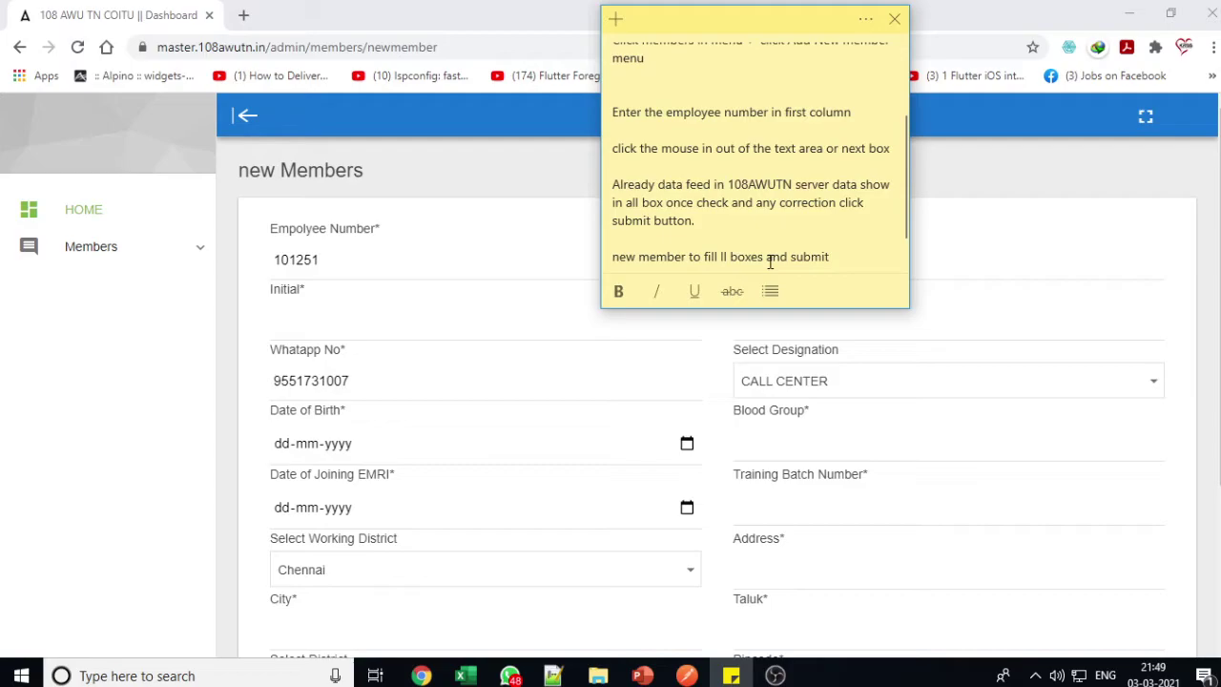
Enter name Test1, initial t, and a contact number copied into Whatapp No
left_click(388, 285)
left_click(816, 260)
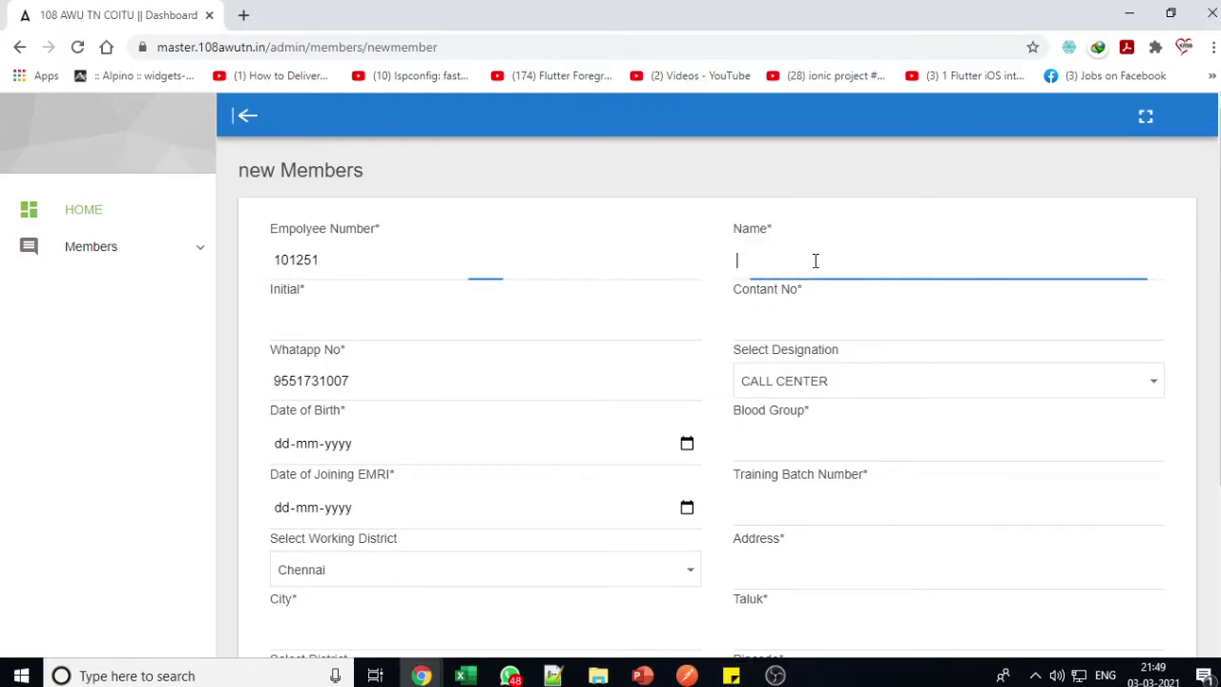
type("Test1")
key("Tab")
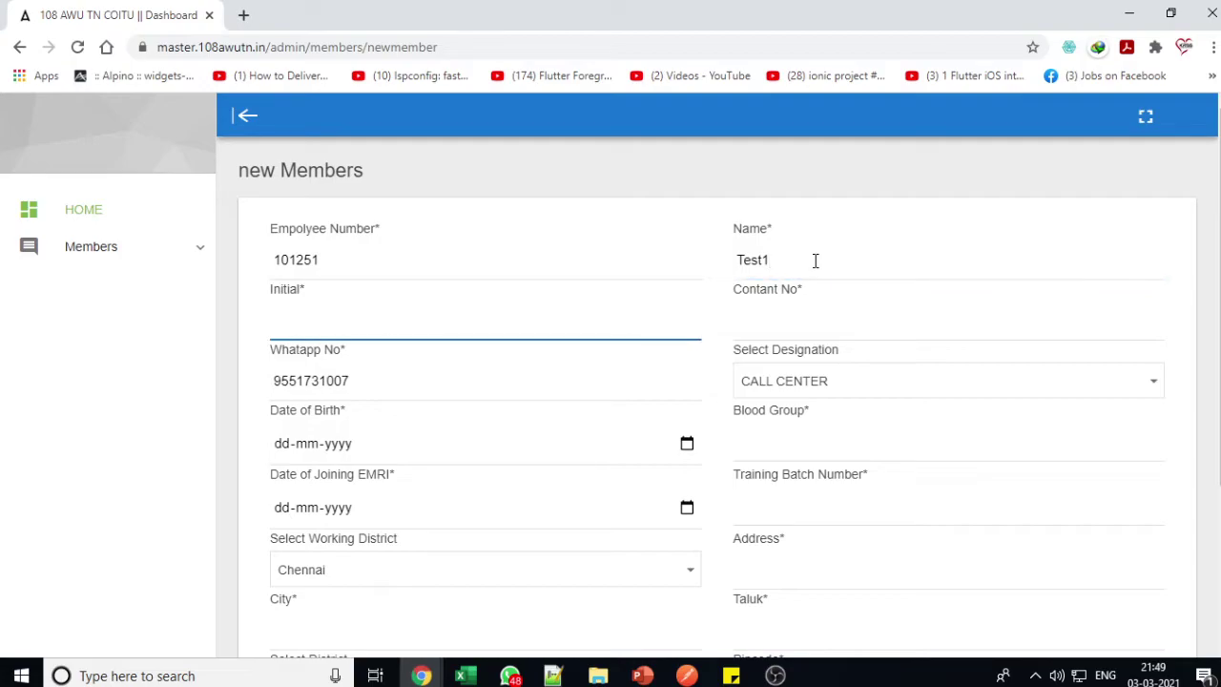
type("t")
key("Tab")
type("54")
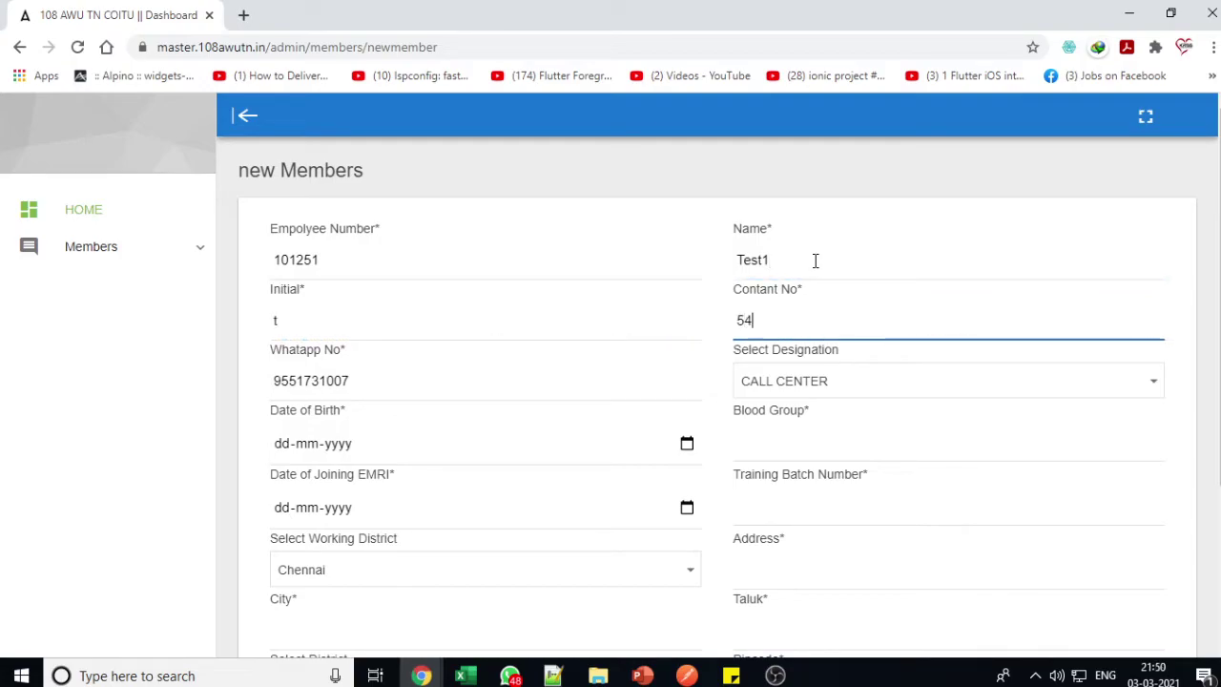
type("654546546")
key("Tab")
key("Tab")
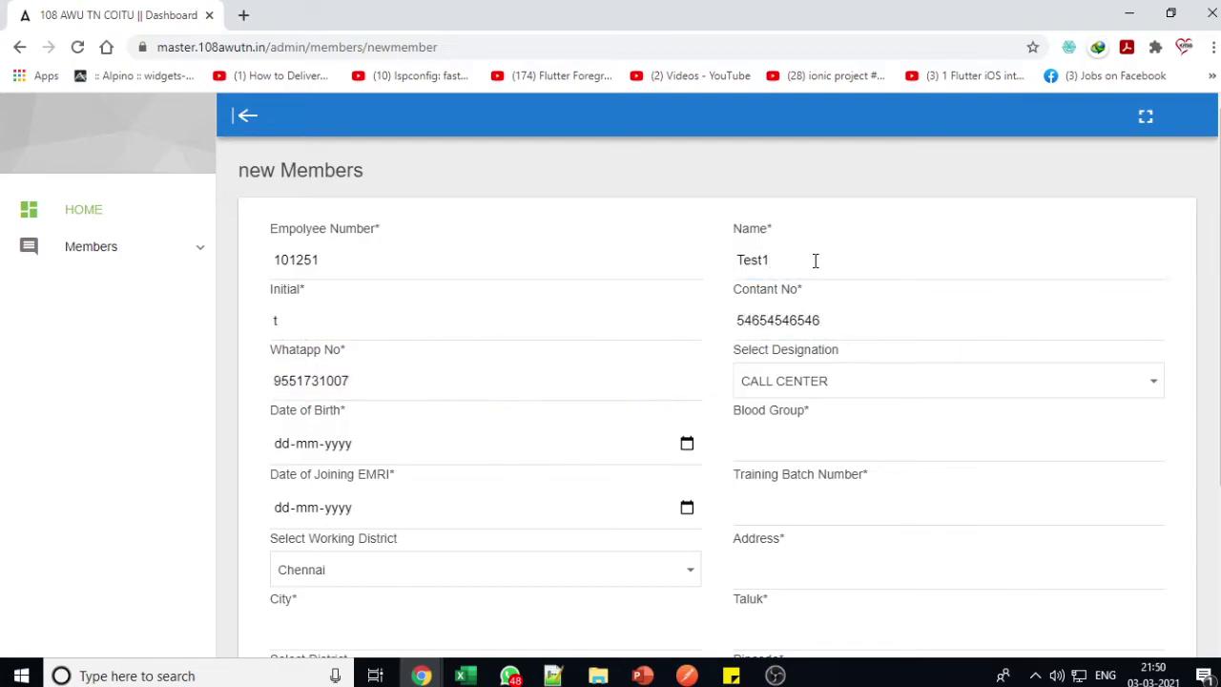
double_click(872, 319)
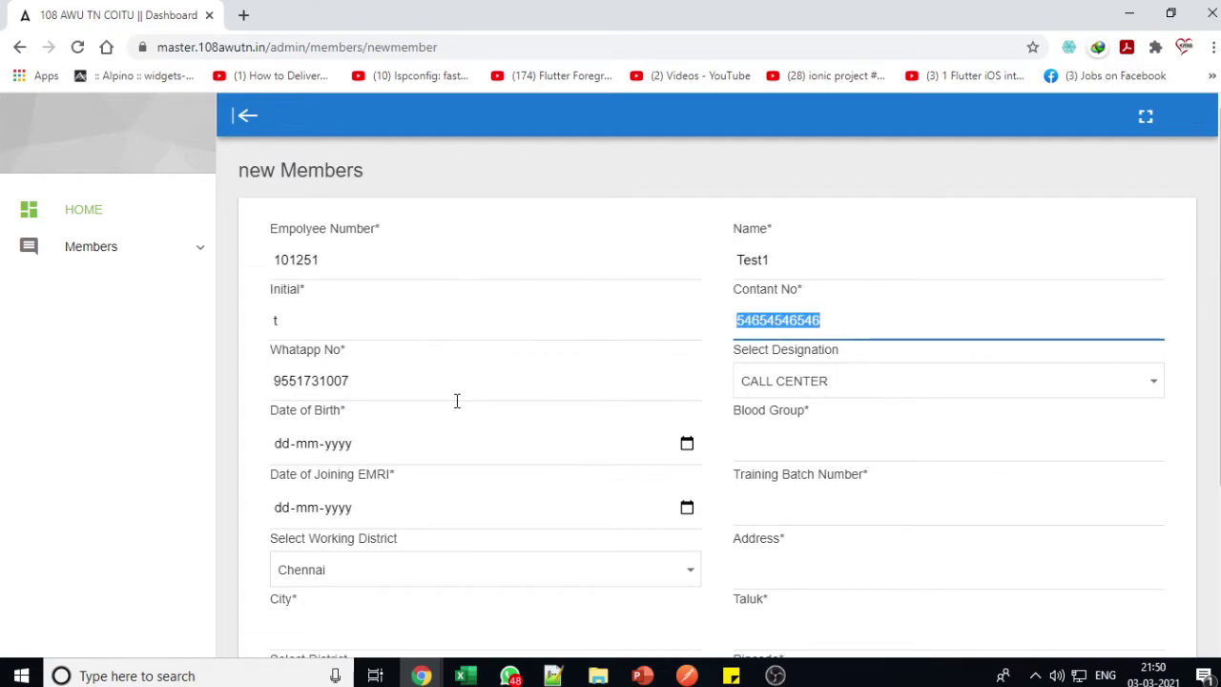
key("ctrl+c")
double_click(425, 379)
key("ctrl+v")
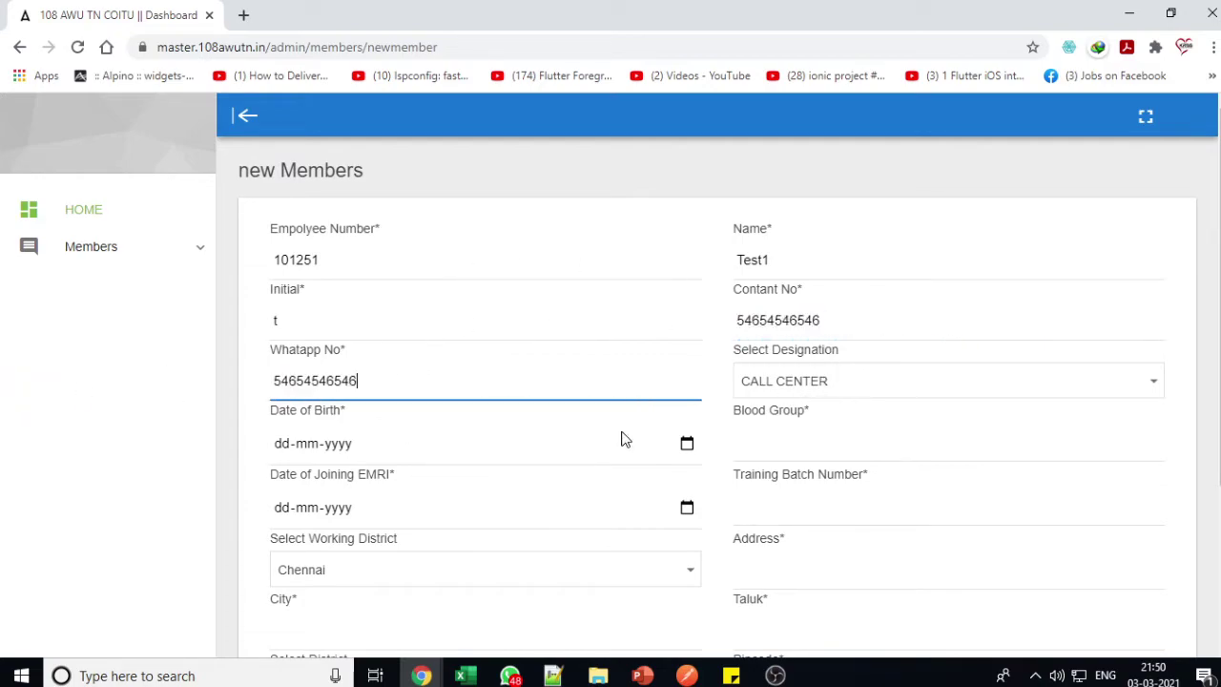
Keep designation CALL CENTER, set blood group B+, birth date the 2nd, joining 4 March 2021
left_click(826, 387)
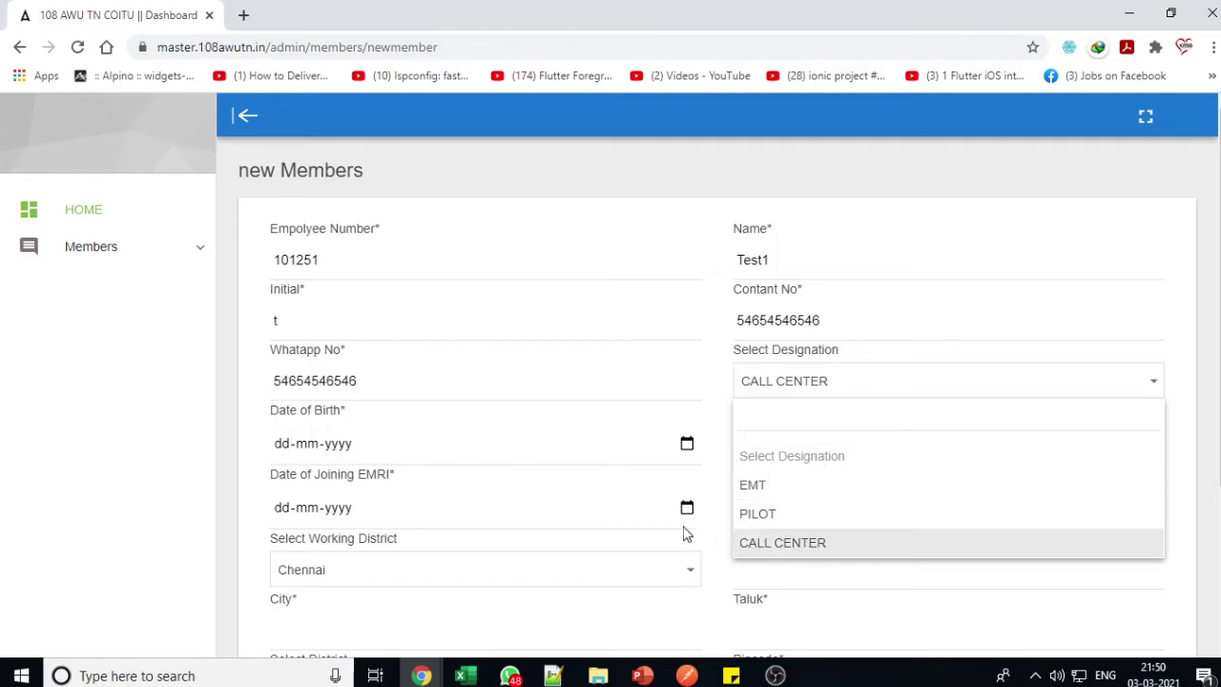
left_click(753, 542)
scroll(627, 571, "down", 3)
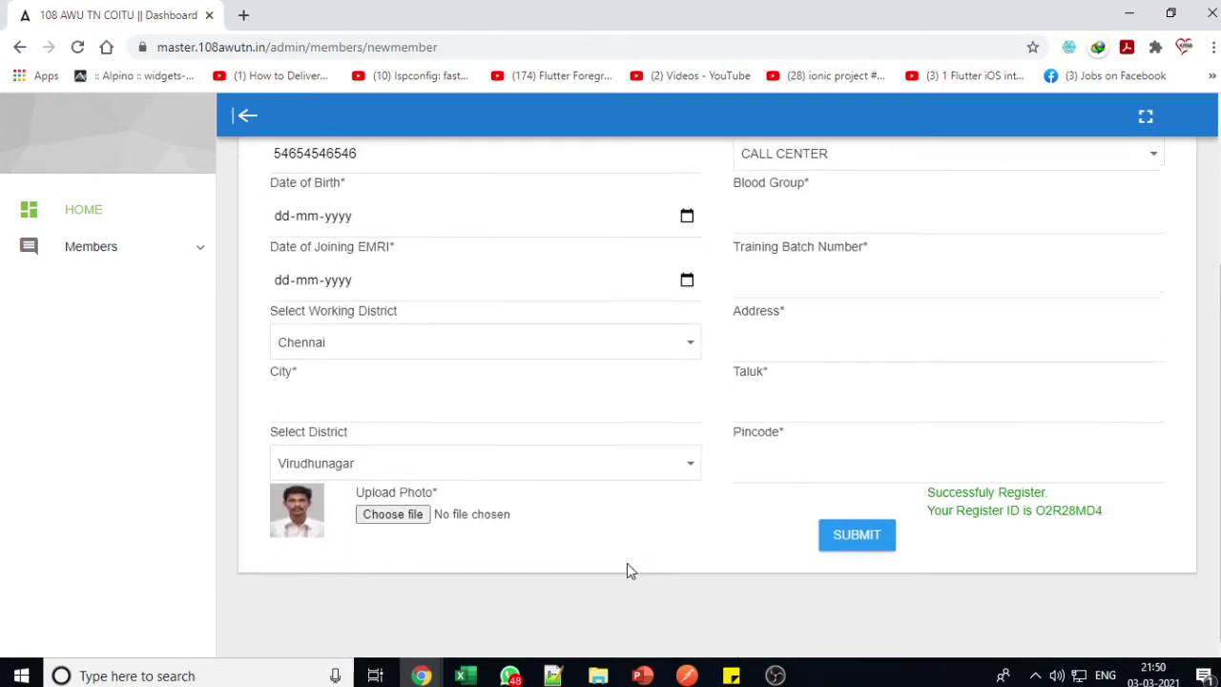
scroll(626, 570, "up", 3)
left_click(767, 391)
key("ctrl+v")
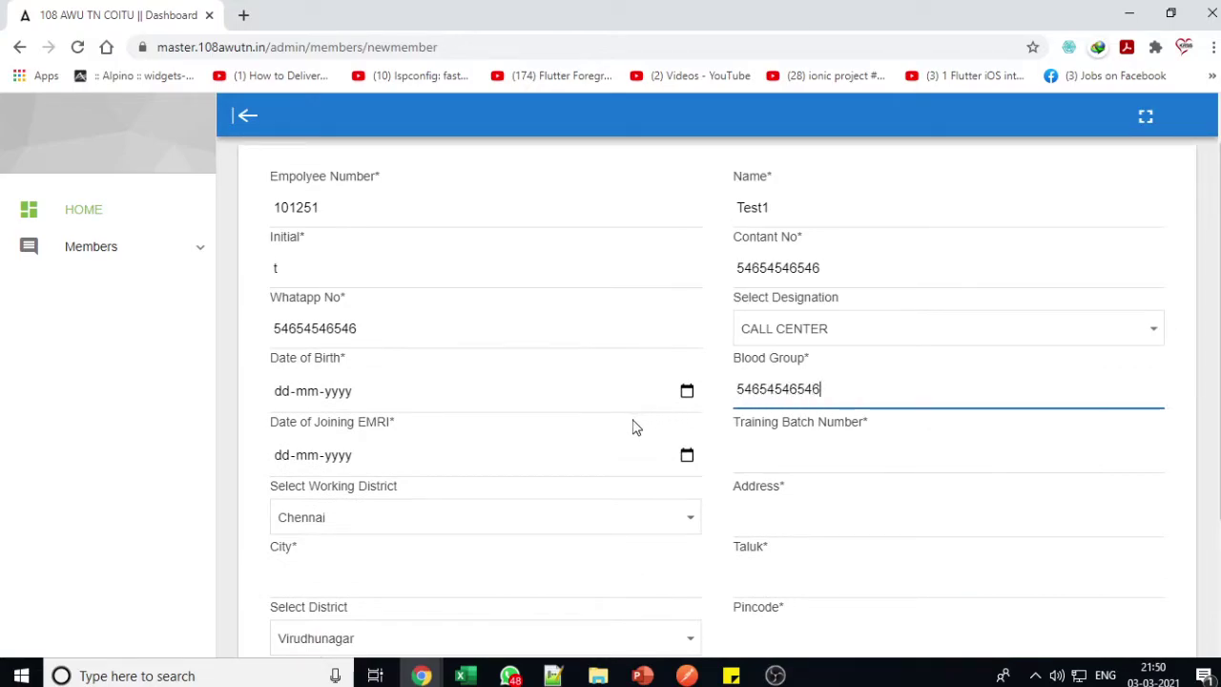
double_click(814, 390)
key("BackSpace")
type("B+")
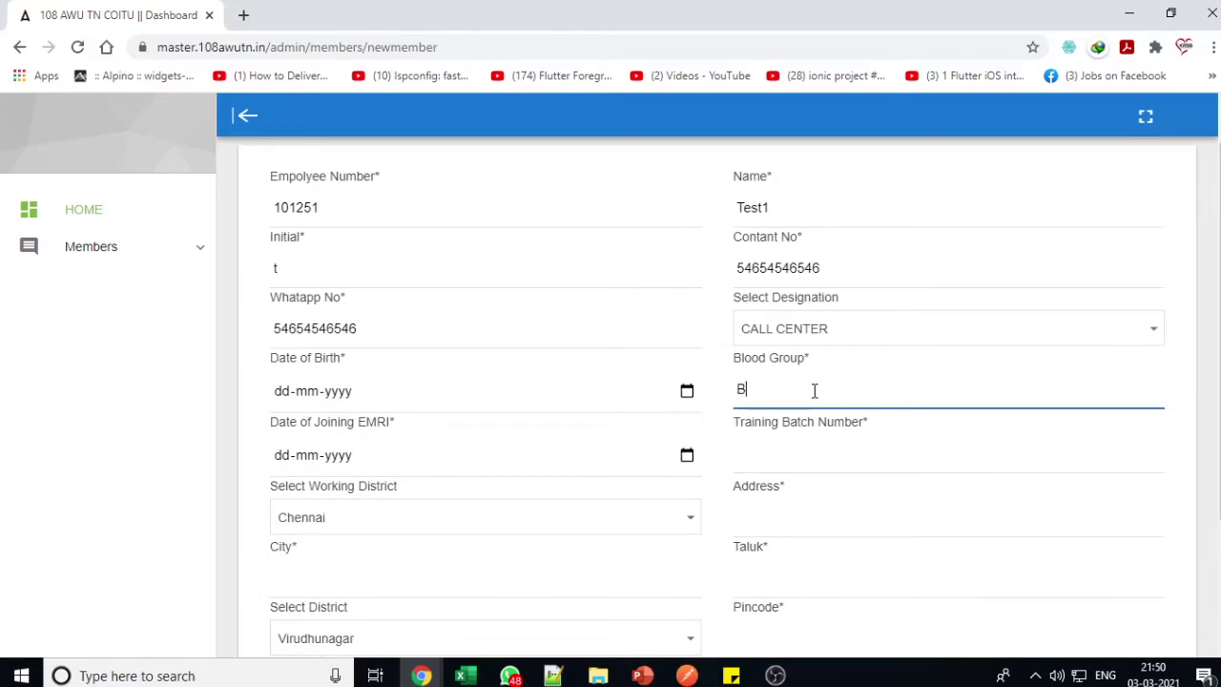
left_click(666, 392)
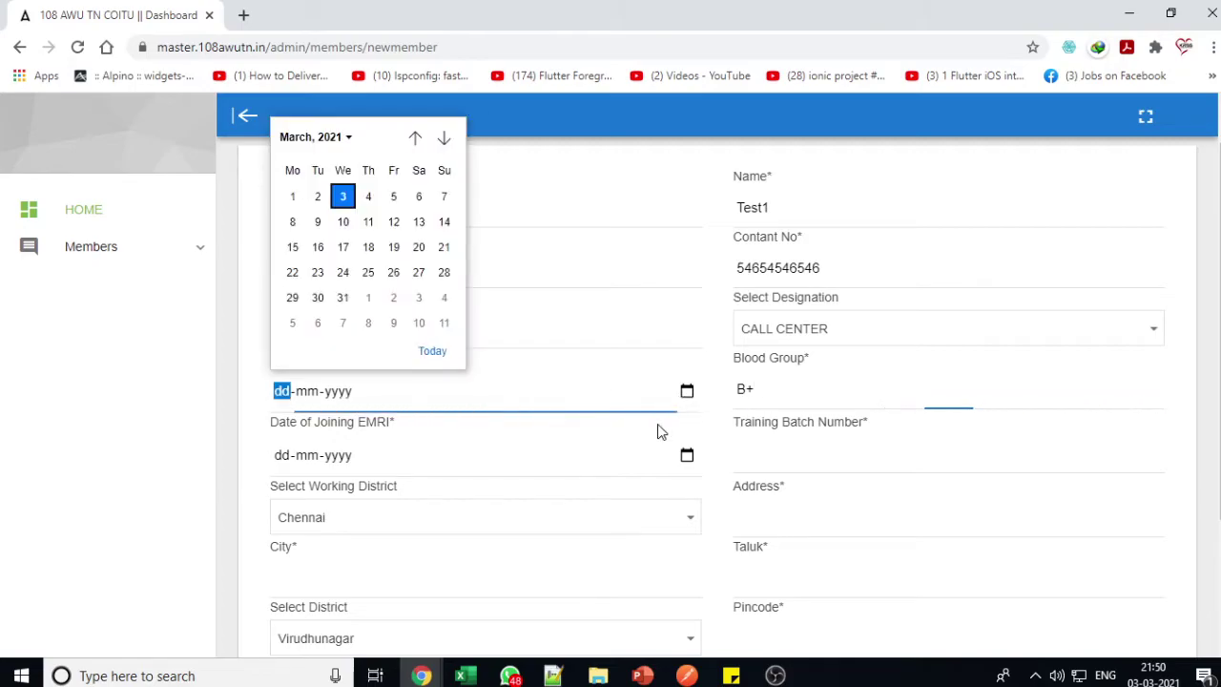
left_click(322, 197)
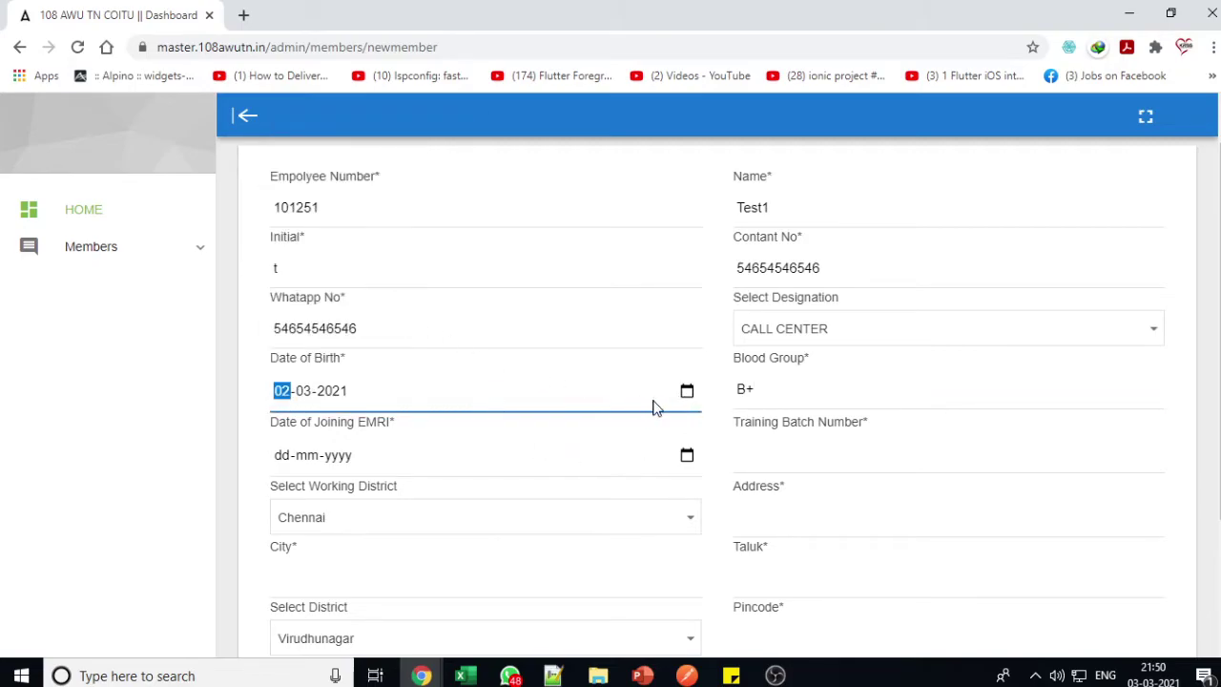
left_click(688, 392)
left_click(687, 454)
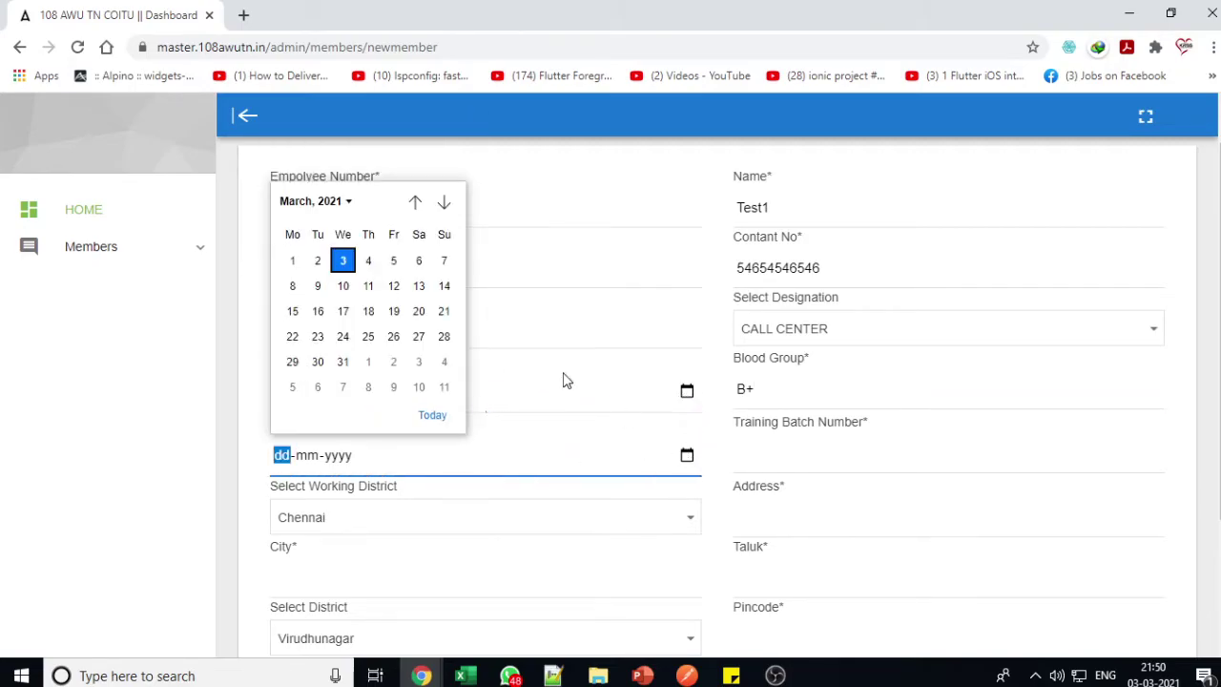
left_click(368, 260)
Set Training Batch 35, paste test values into Address, City, Taluk and Pincode, then reload
left_click(793, 460)
key("ctrl+v")
left_click(807, 515)
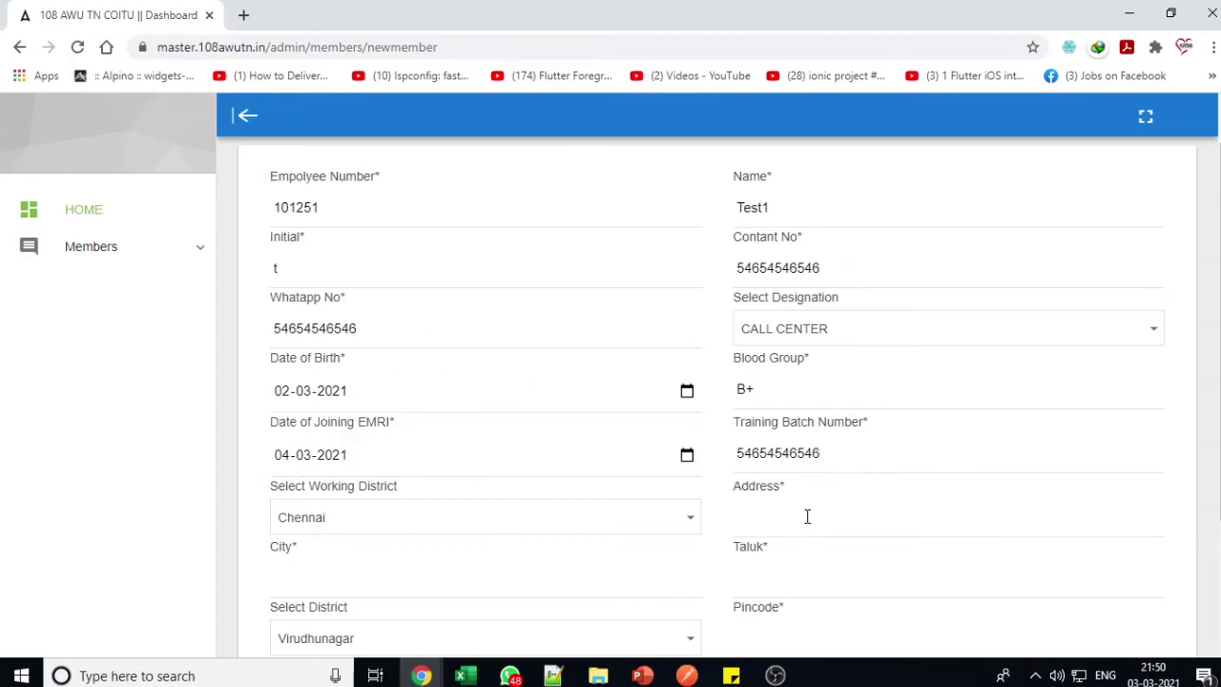
key("ctrl+v")
key("shift+Tab")
type("35")
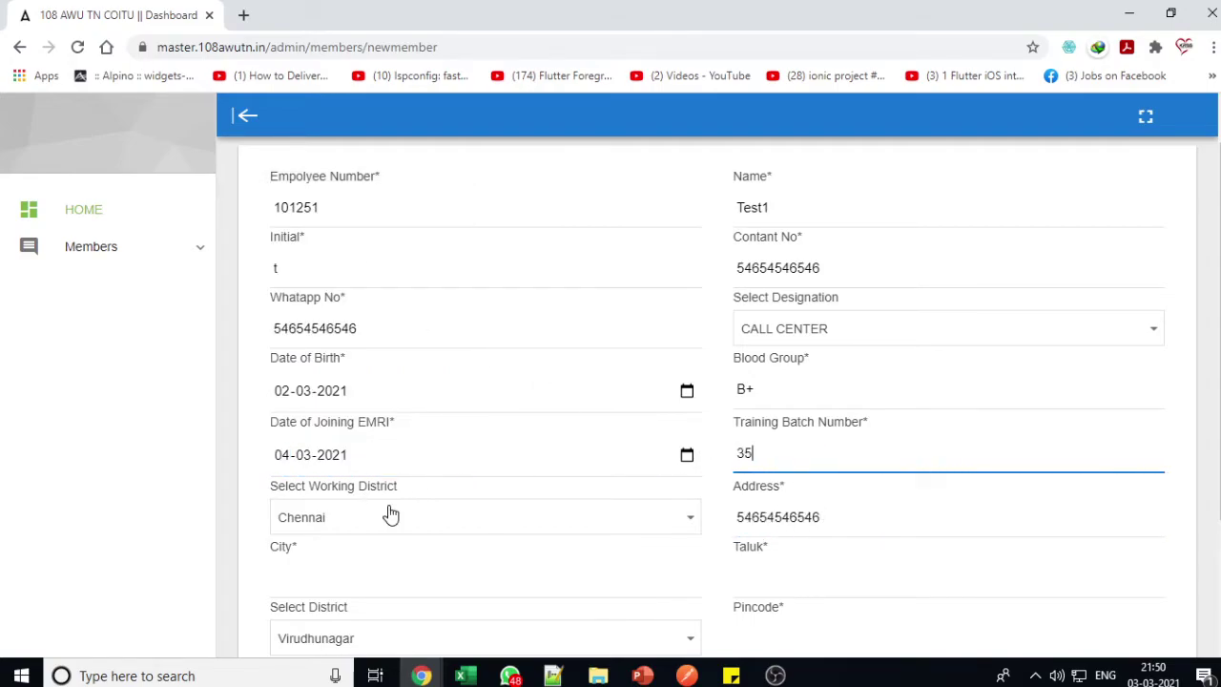
scroll(395, 520, "down", 2)
left_click(400, 382)
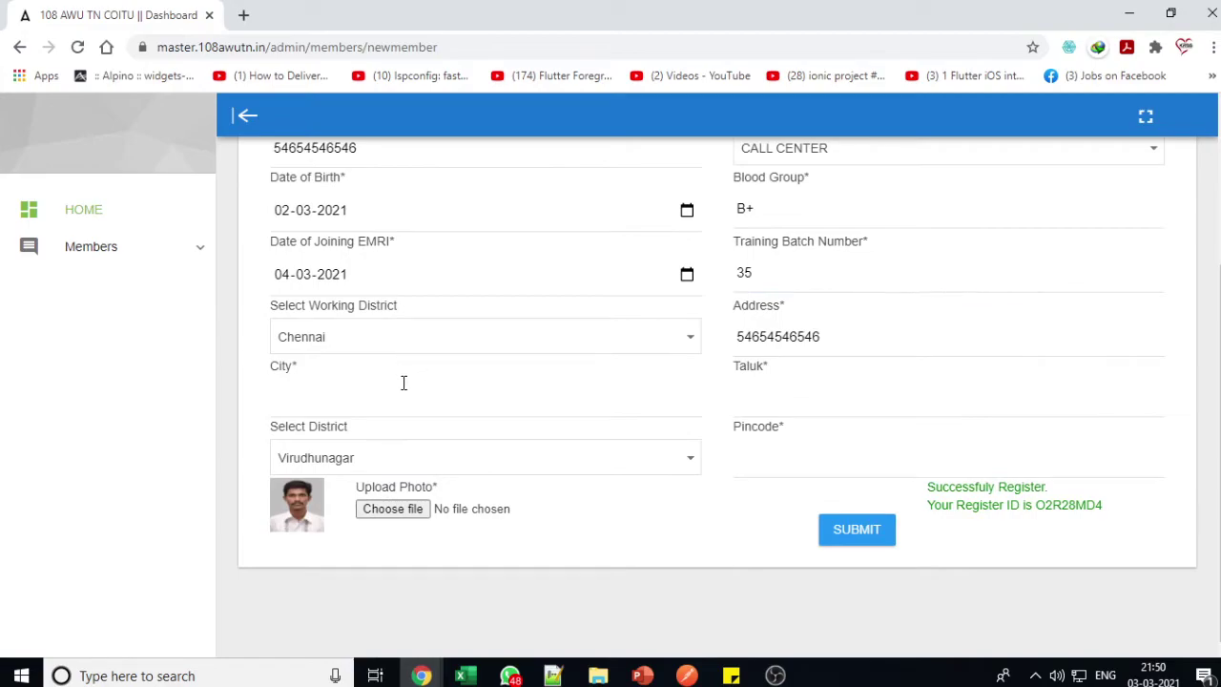
left_click(403, 381)
key("ctrl+v")
left_click(741, 392)
key("ctrl+v")
left_click(815, 452)
key("ctrl+v")
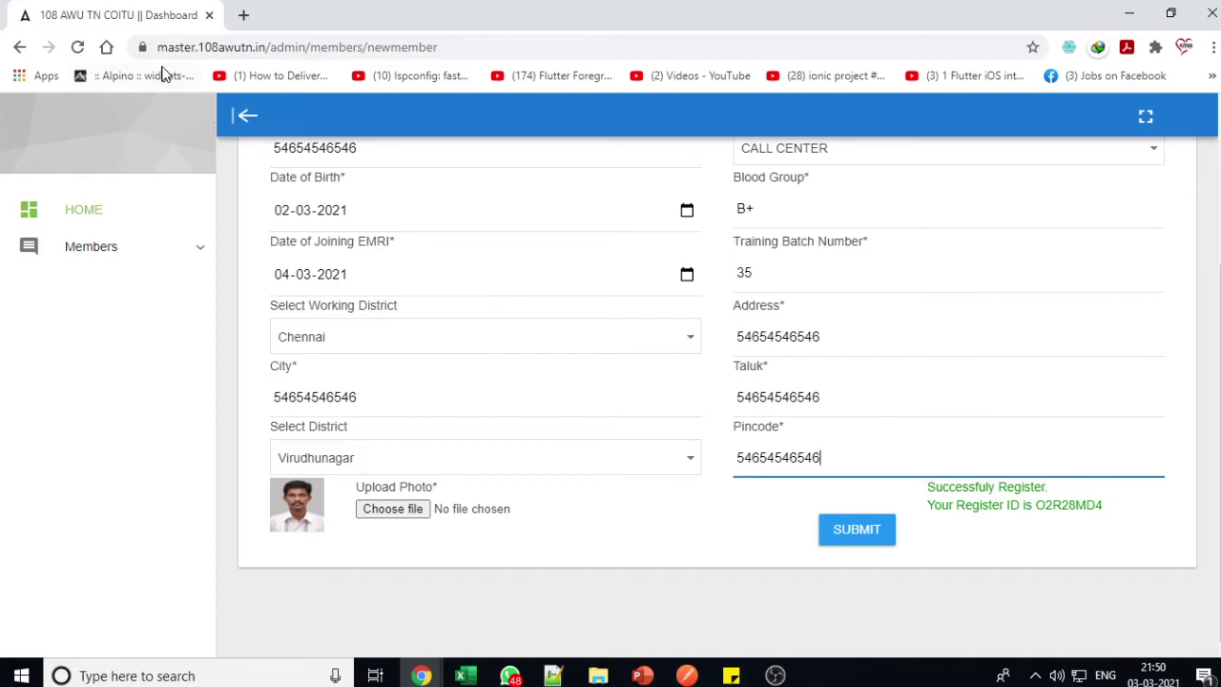
left_click(78, 47)
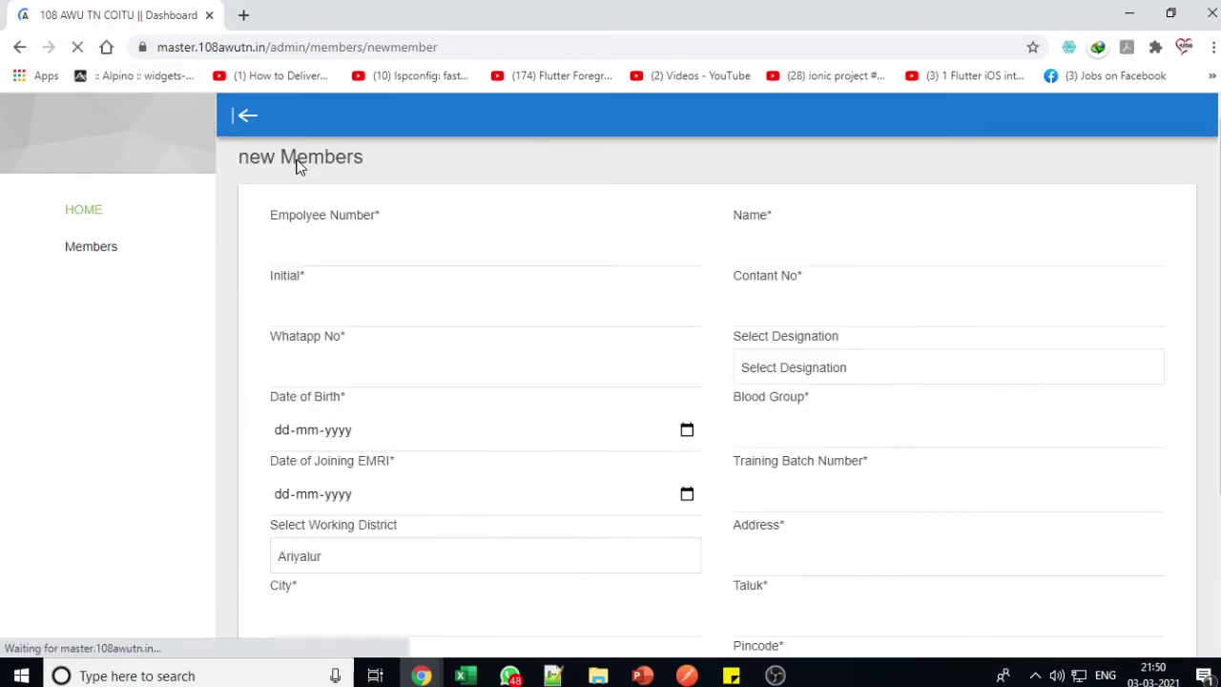
left_click(340, 253)
key("alt+Tab")
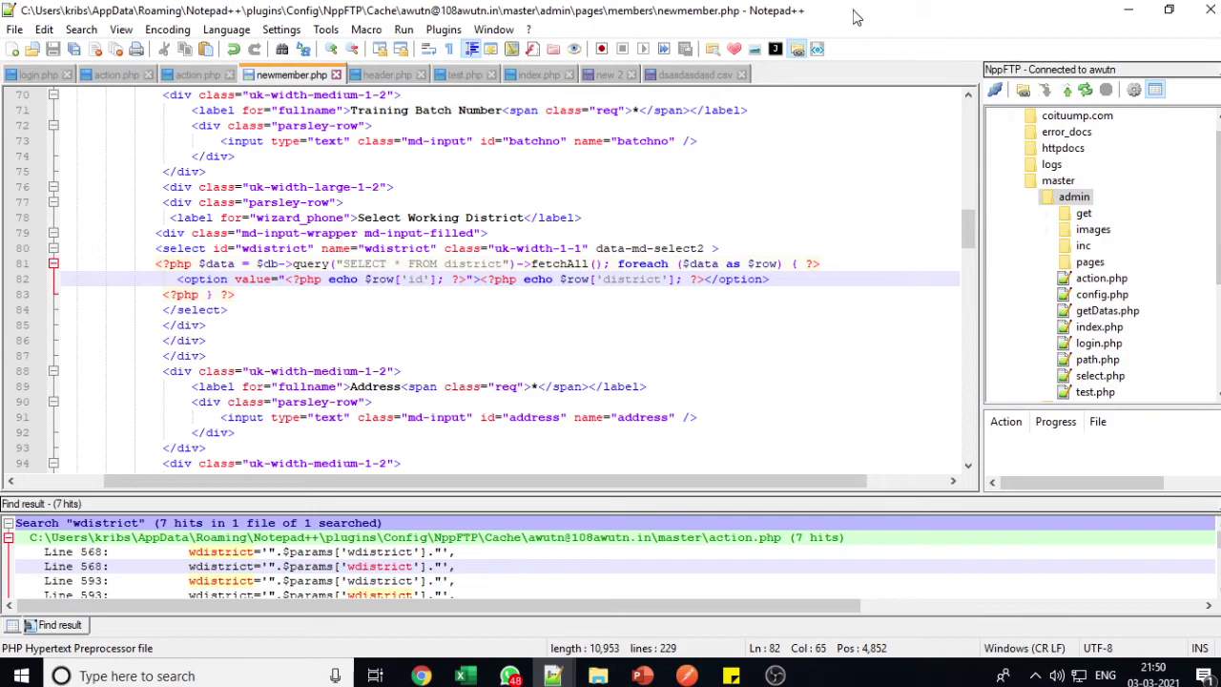
key("alt+Tab")
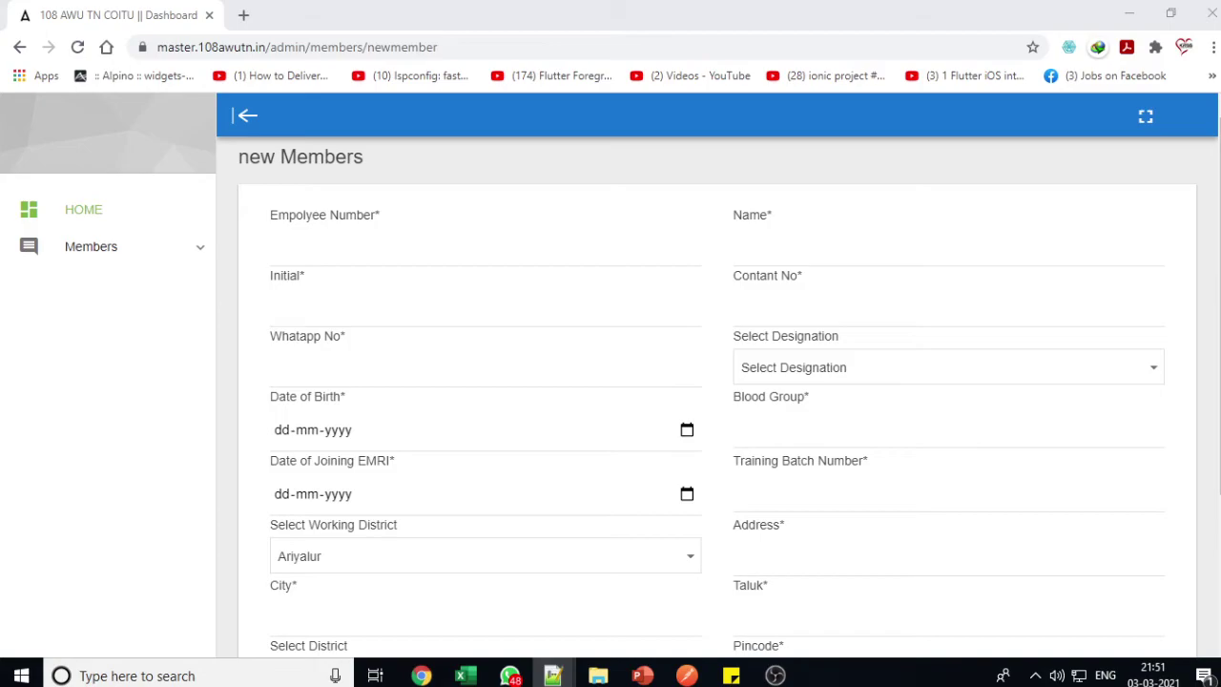
Enter an employee number, name Test1, initial T, and contact and Whatapp numbers
left_click(444, 259)
type("1021511")
key("Tab")
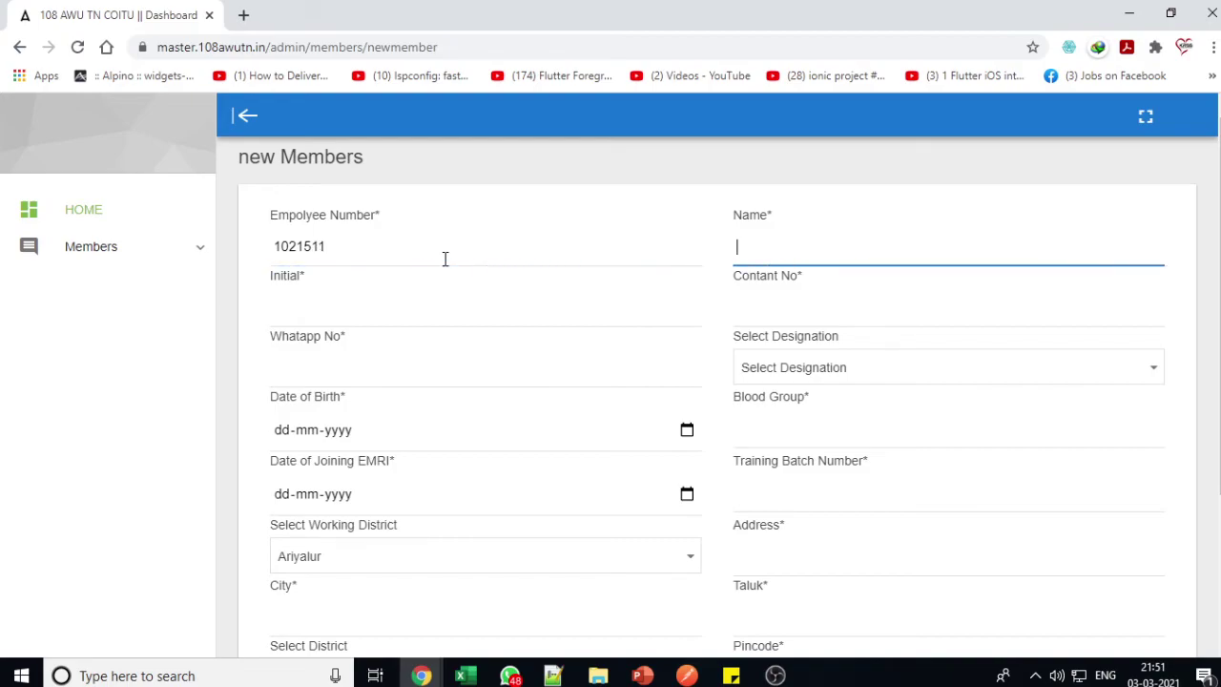
type("Test1")
key("ctrl+a")
key("Tab")
type("T")
key("Tab")
type("564654654")
key("Tab")
type("54654646")
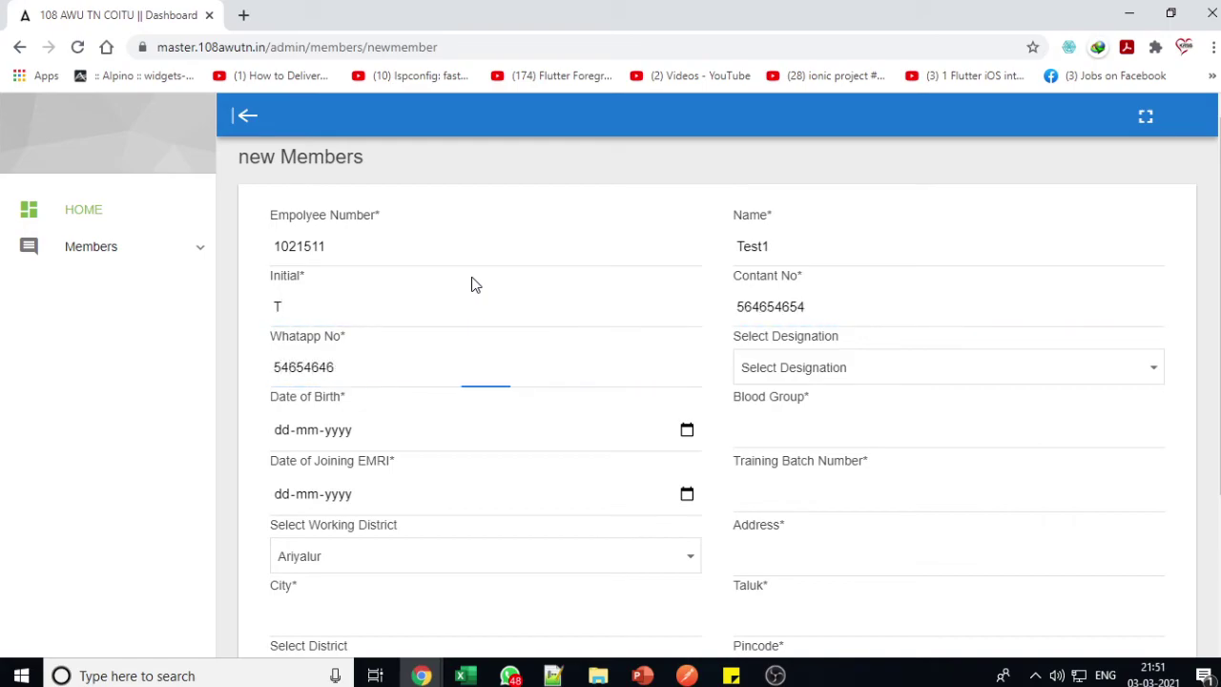
Set designation EMT, birth 2 March 2021, blood group B, joining 3 March 2021, batch 35
left_click(772, 365)
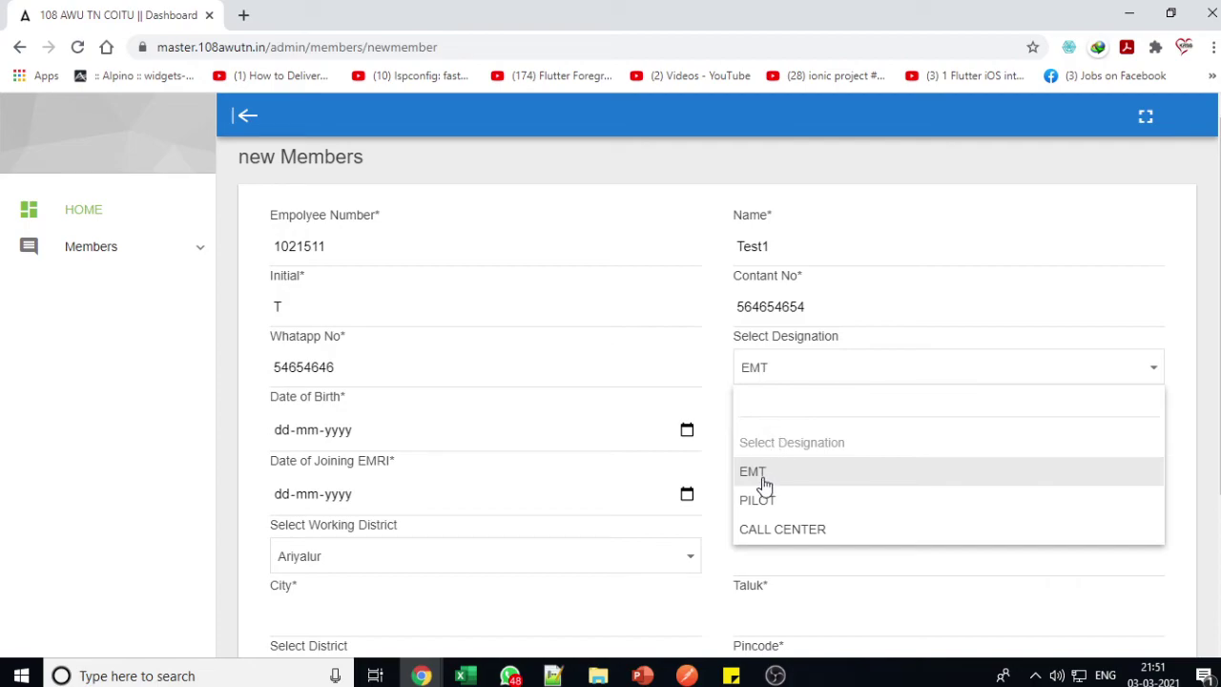
left_click(453, 437)
left_click(683, 434)
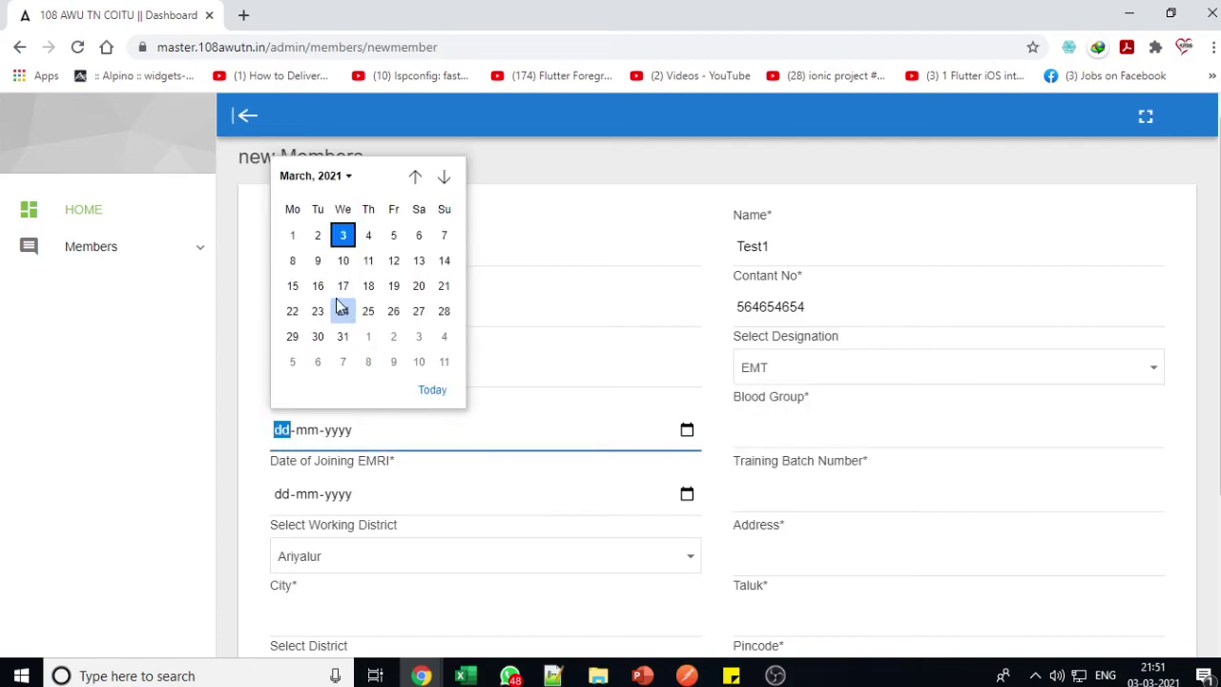
left_click(317, 234)
left_click(812, 441)
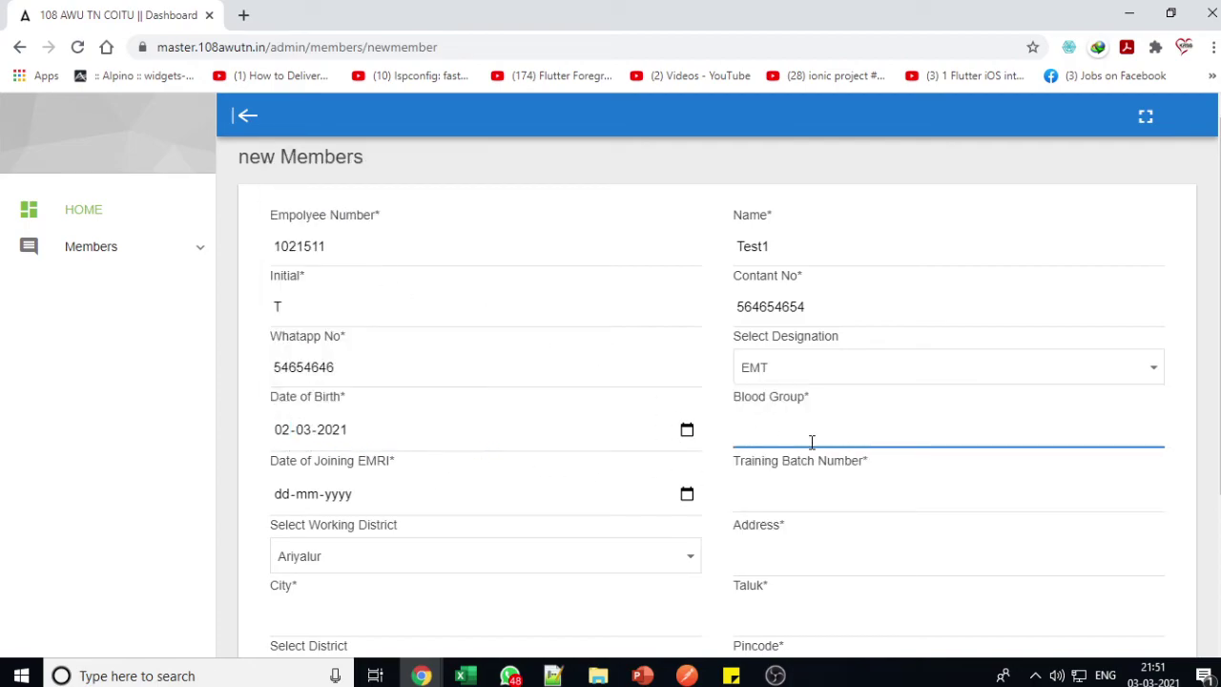
type("B")
key("Tab")
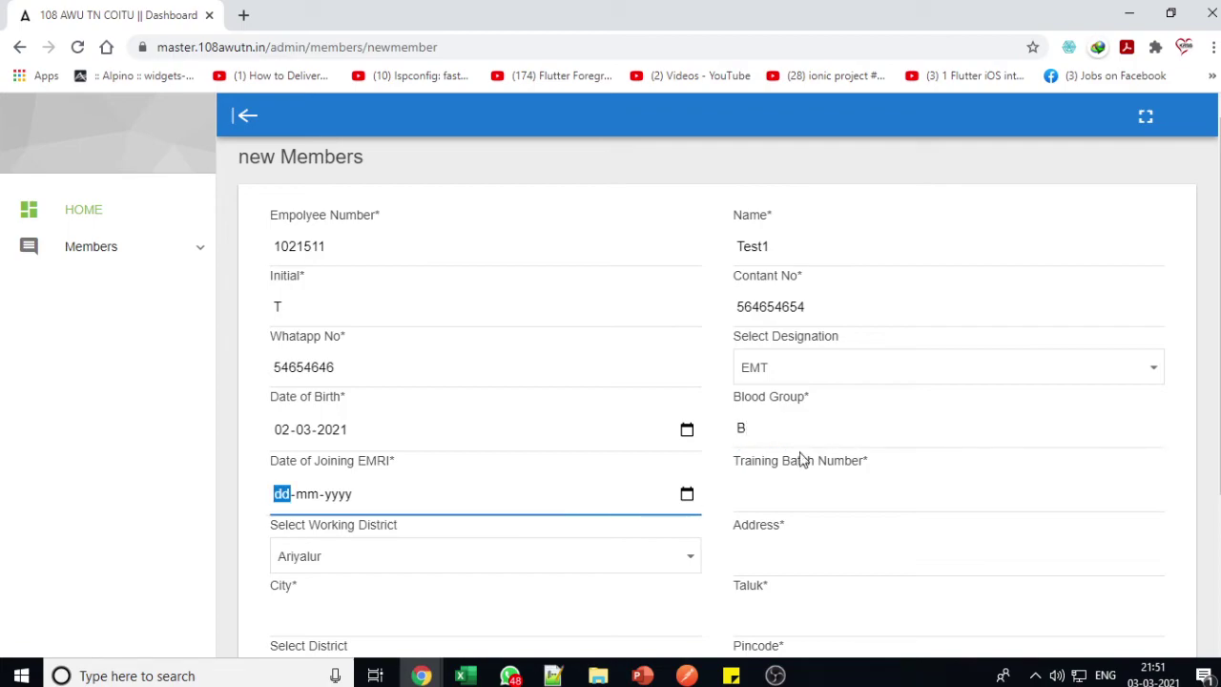
left_click(687, 496)
left_click(368, 301)
left_click(783, 493)
type("35")
key("Tab")
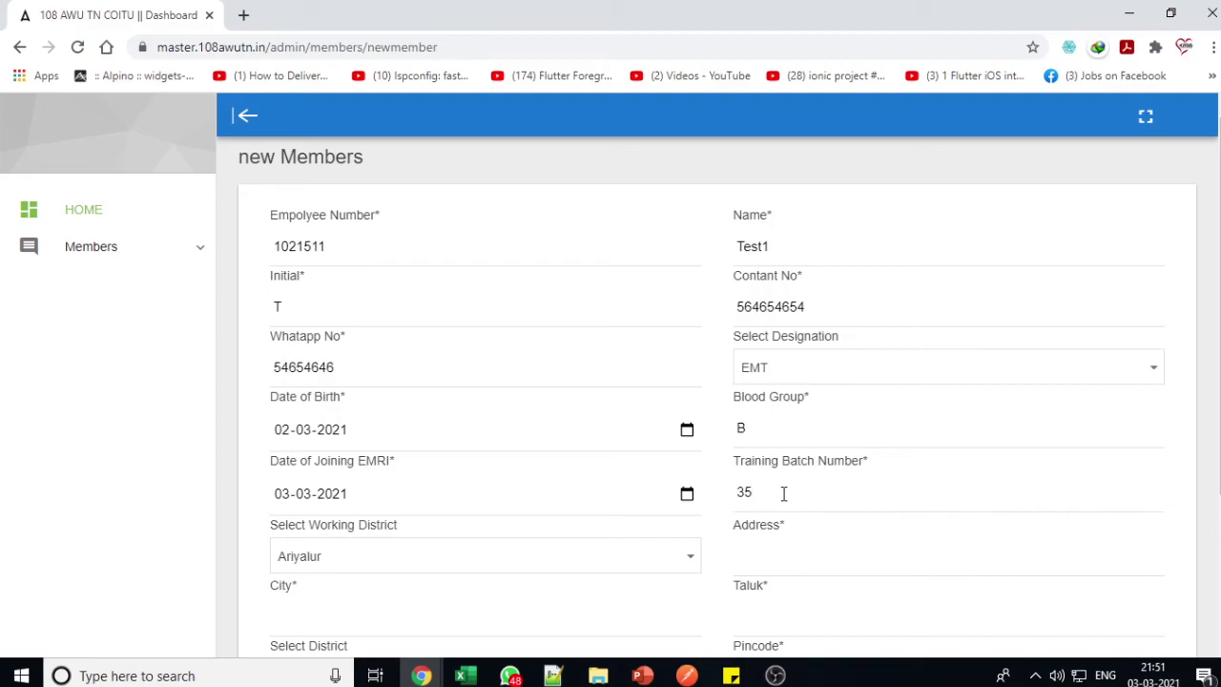
left_click(758, 548)
Fill in the address as 'Test address', with Chennai as city and taluk
scroll(679, 331, "down", 2)
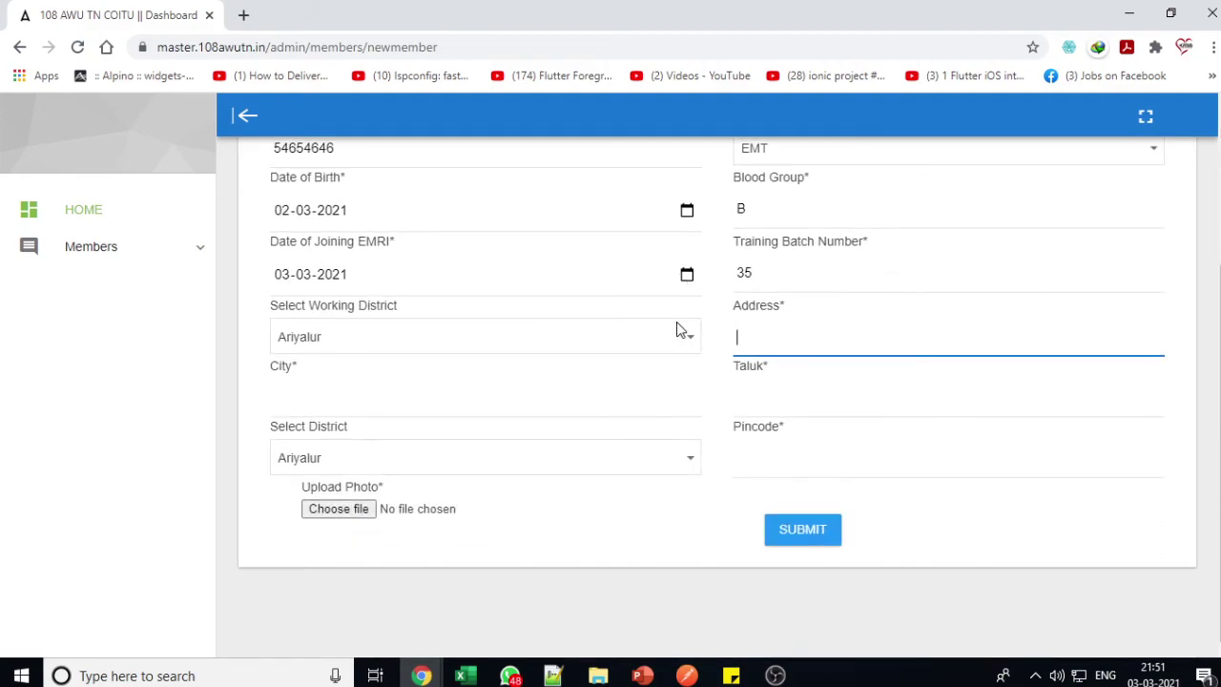
type("Test addtress")
left_click(498, 414)
type("Chennai")
key("Tab")
type("Chennai")
key("Tab")
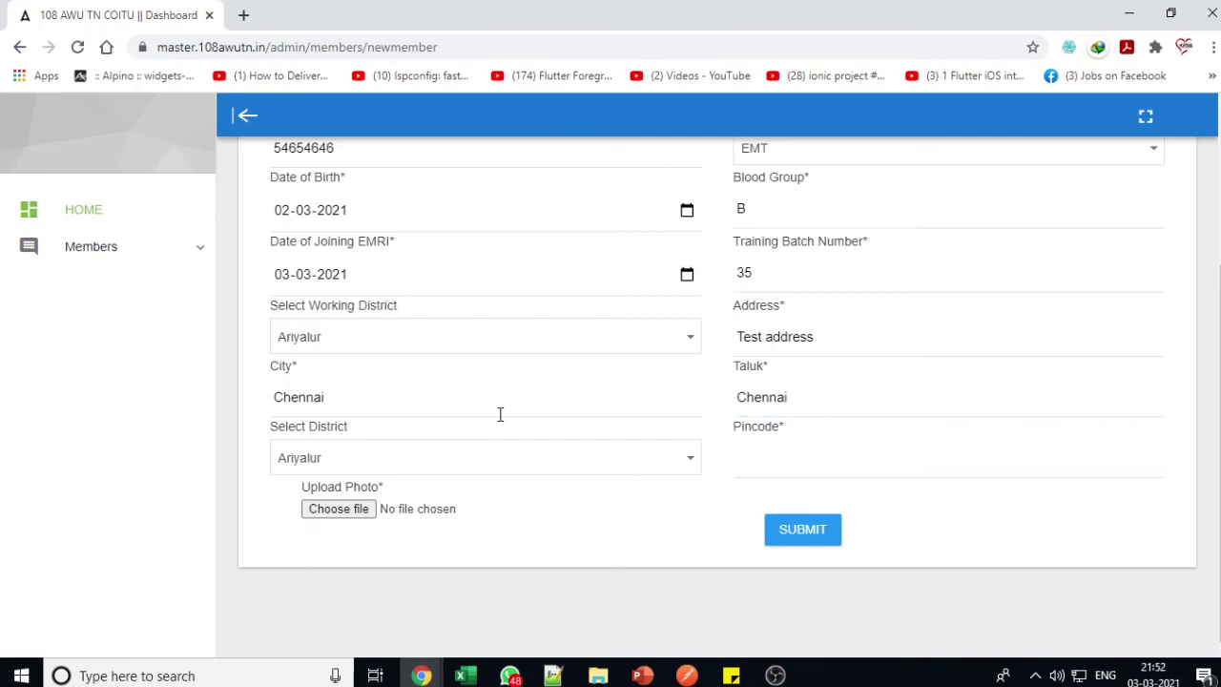
Select Chennai as the district and enter pincode 600026
left_click(474, 467)
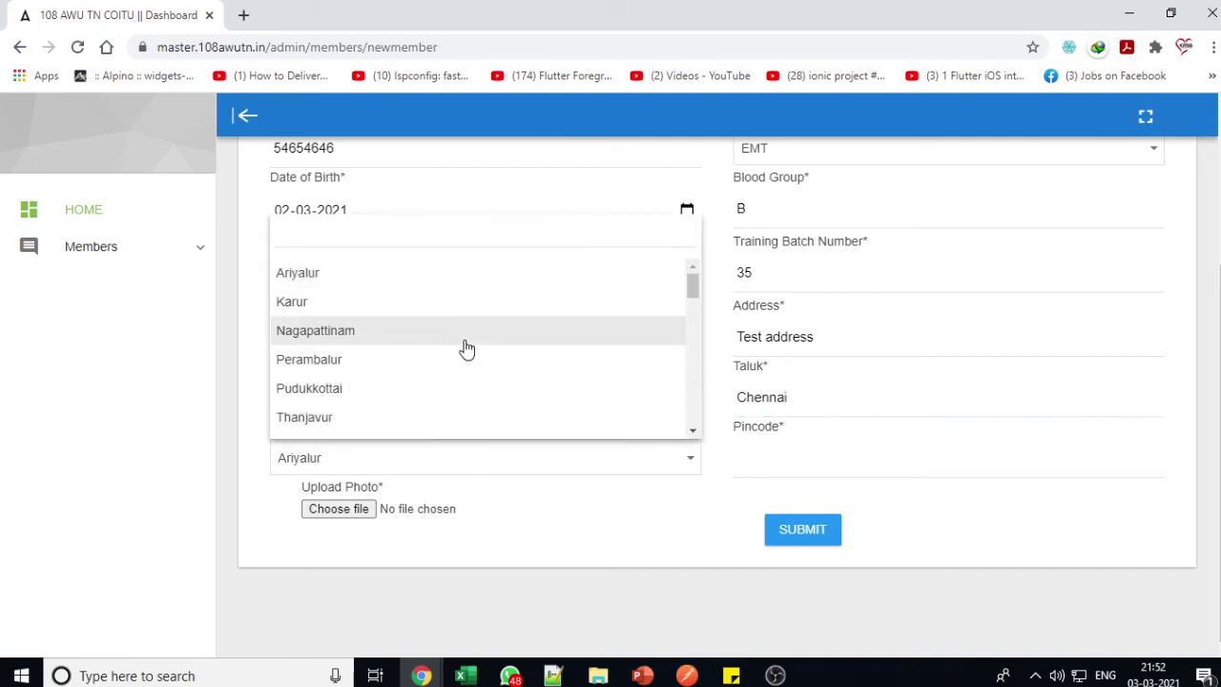
type("c")
left_click(403, 330)
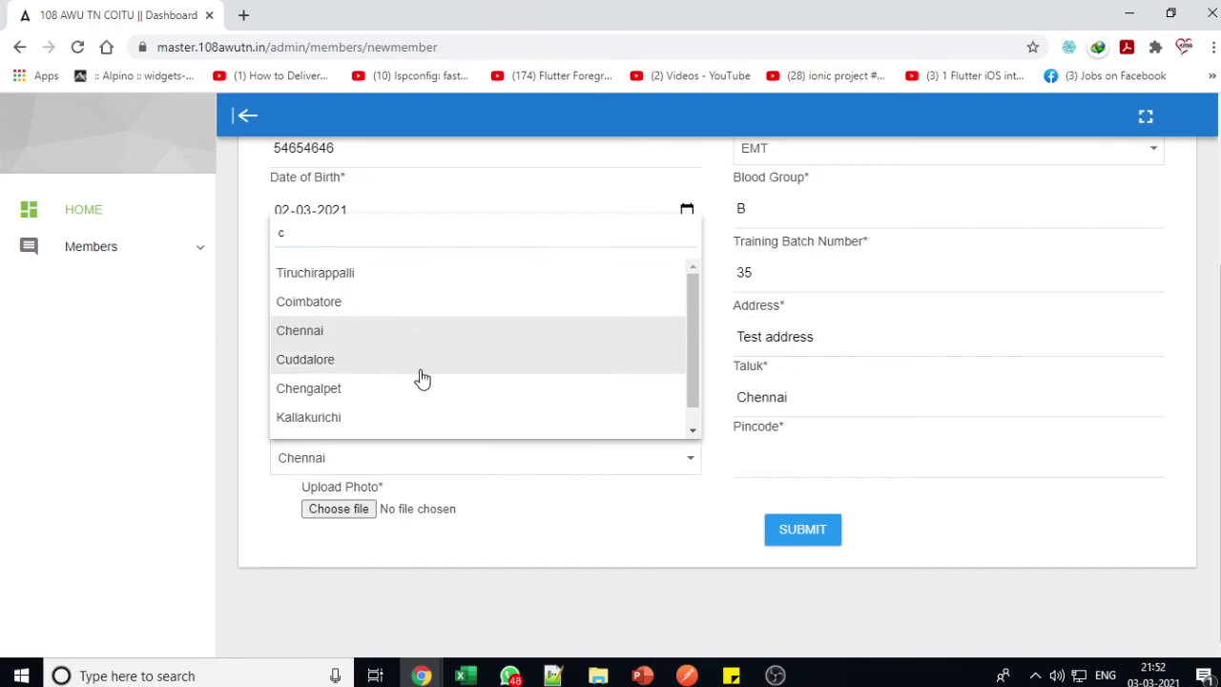
left_click(813, 466)
type("60003626")
Attach KRIBSTV.png as the member photo
left_click(353, 510)
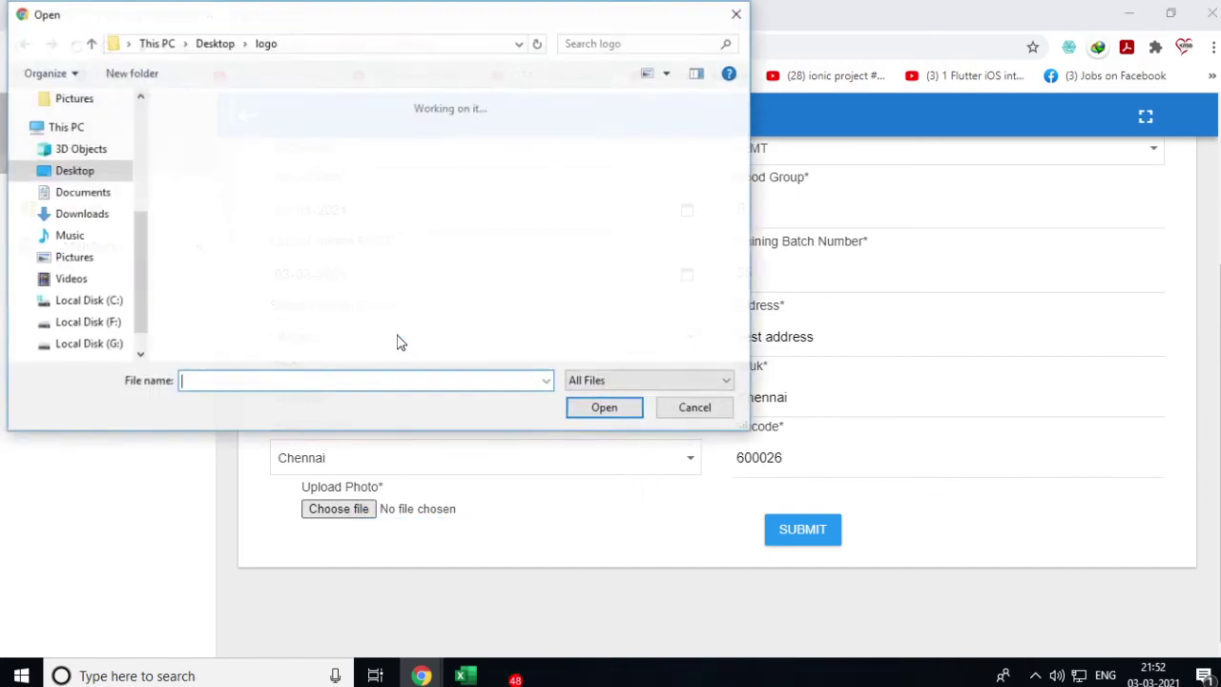
scroll(335, 253, "down", 3)
double_click(564, 140)
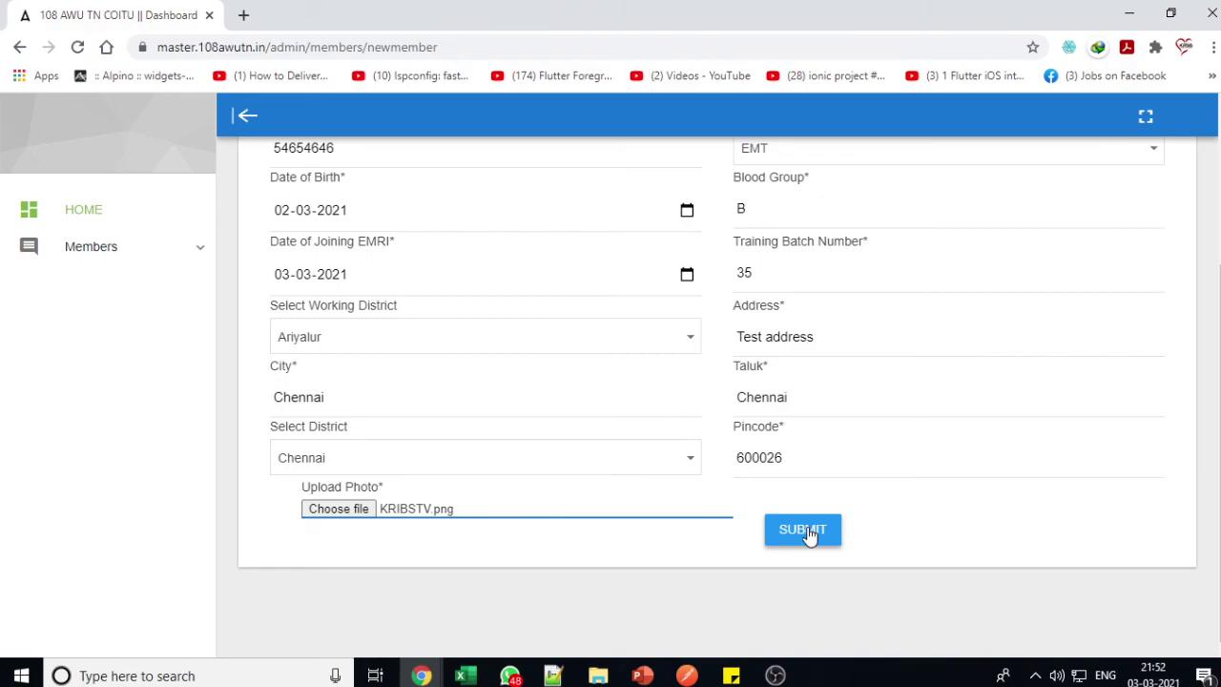
Submit the registration, then select the success message's register ID and copy the employee number
left_click(811, 532)
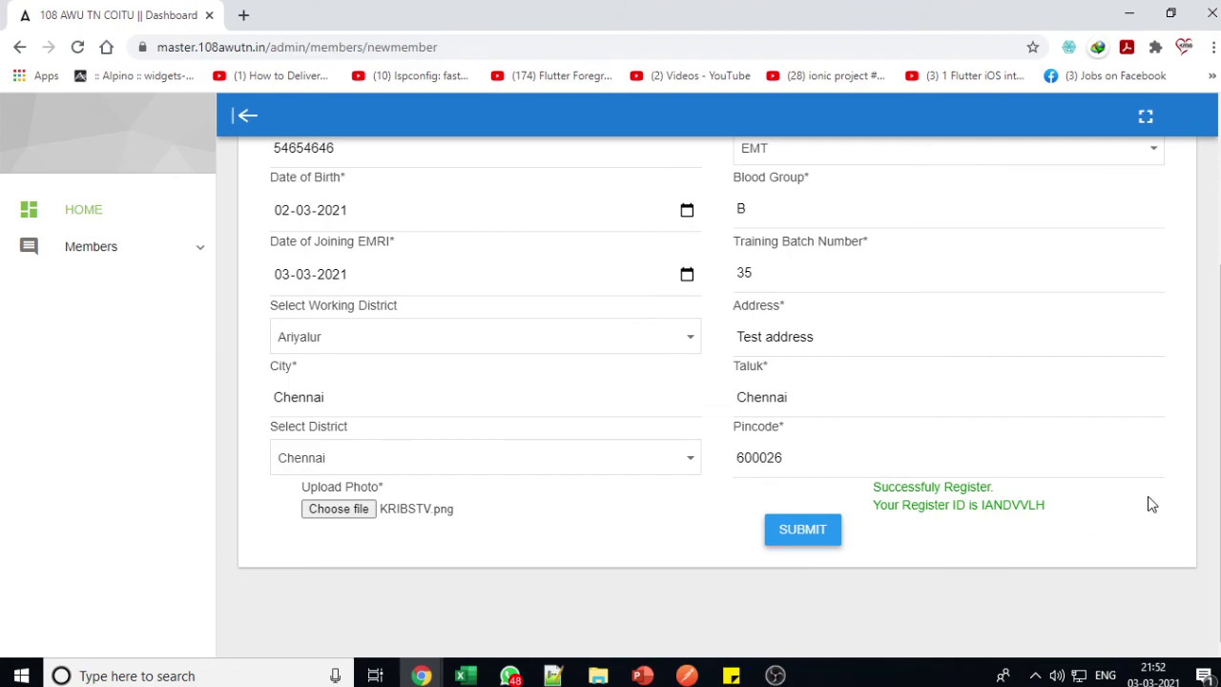
left_click_drag(1066, 509, 871, 496)
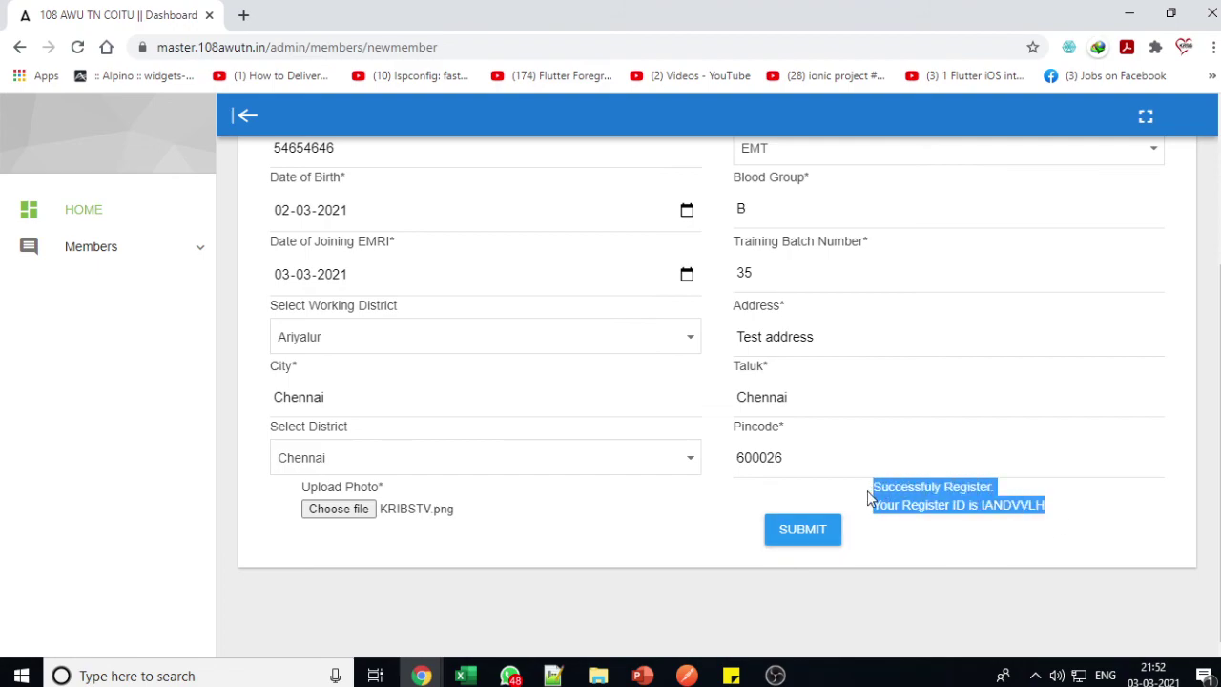
left_click(927, 512)
scroll(388, 379, "up", 5)
key("Tab")
key("ctrl+c")
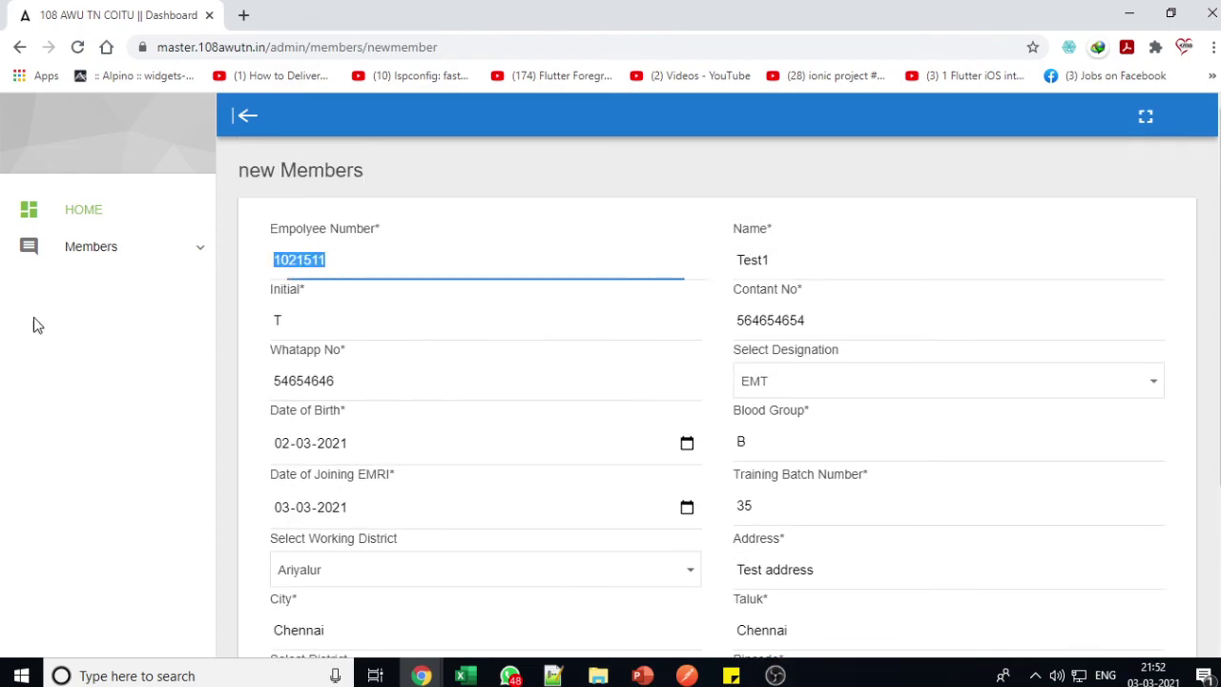
Reload the New Members form and paste the copied employee number into Employee Number
key("F5")
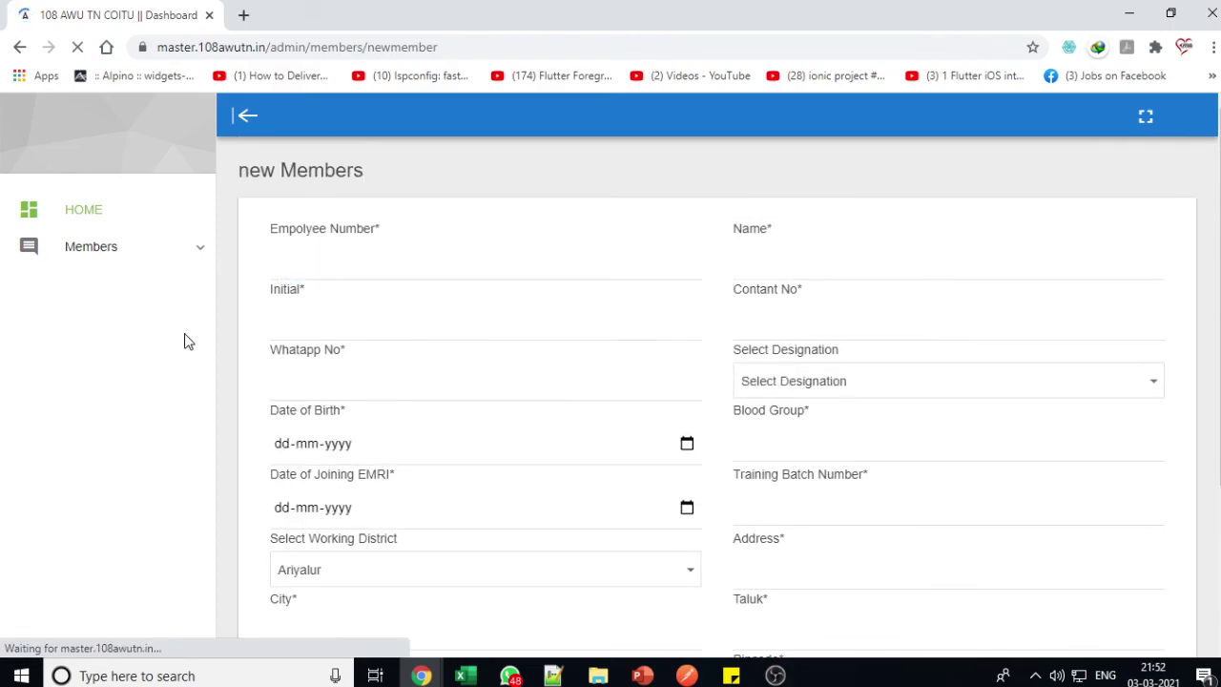
left_click(350, 272)
key("ctrl+v")
left_click(378, 322)
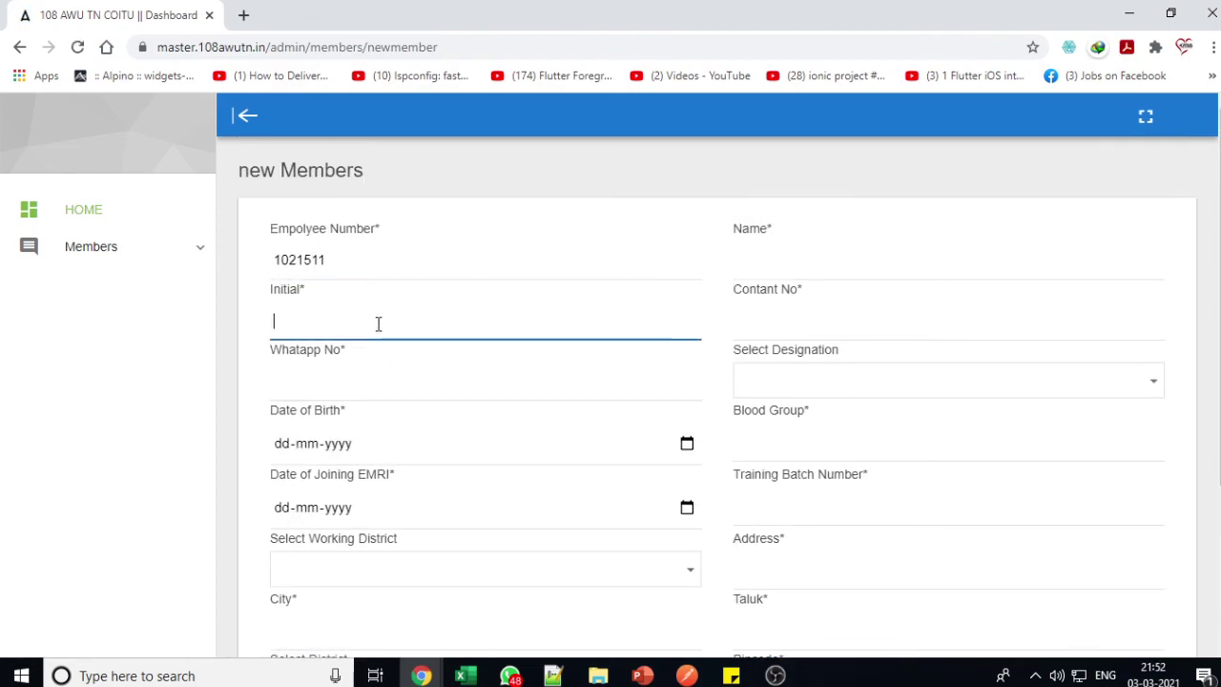
left_click(388, 261)
left_click(392, 315)
left_click(440, 676)
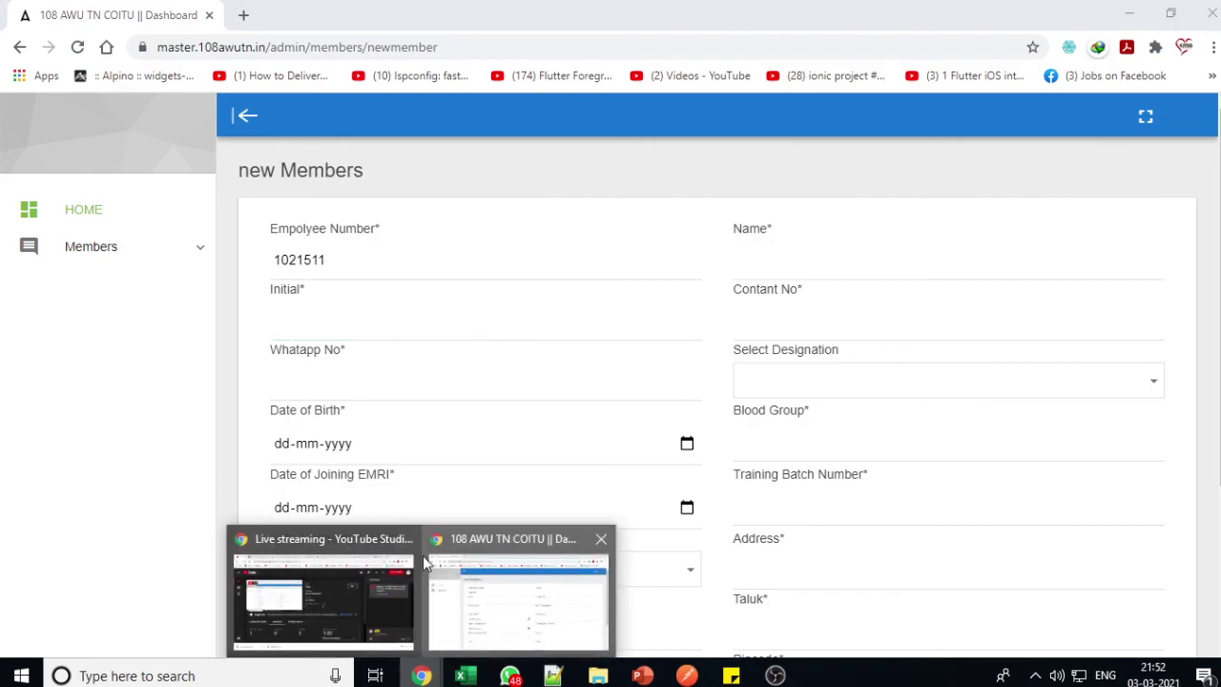